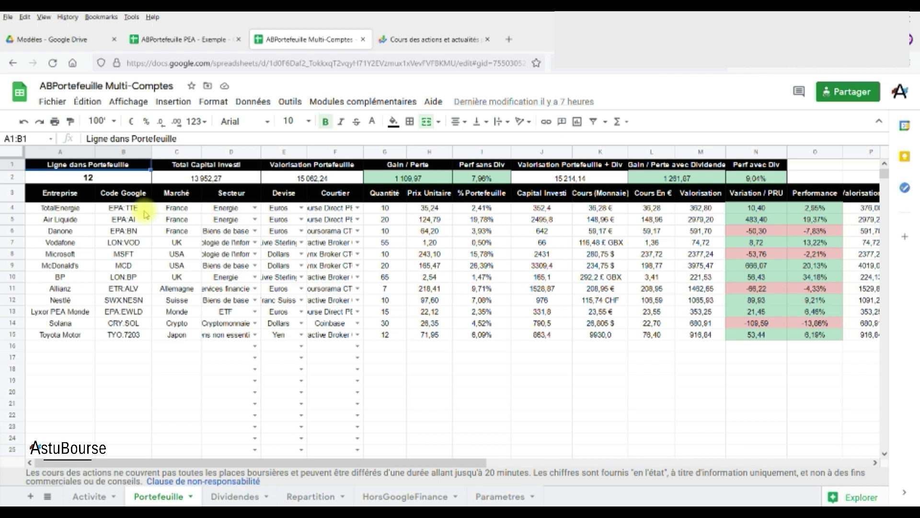
Switch to the ABPortefeuille PEA - Exemple workbook and look through its Activite, Portefeuille, Dividendes and Repartition sheets
left_click(161, 40)
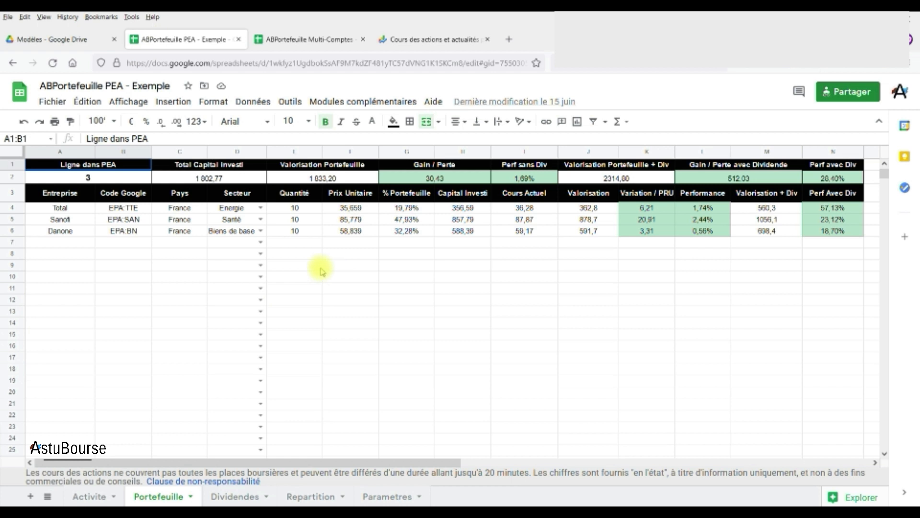
left_click(89, 496)
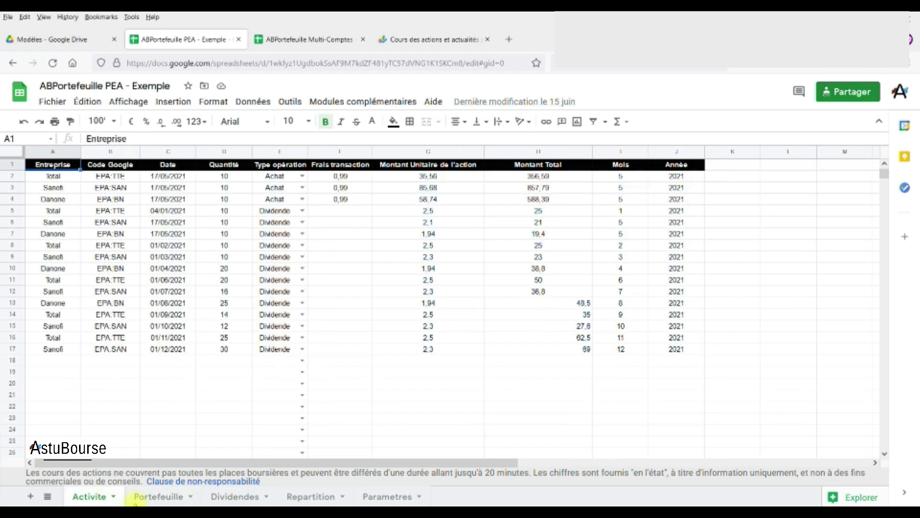
left_click(170, 499)
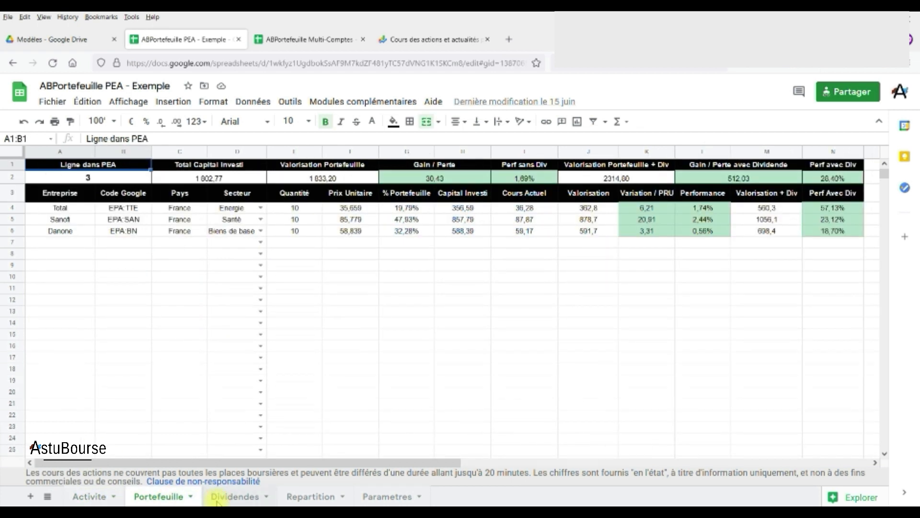
left_click(219, 502)
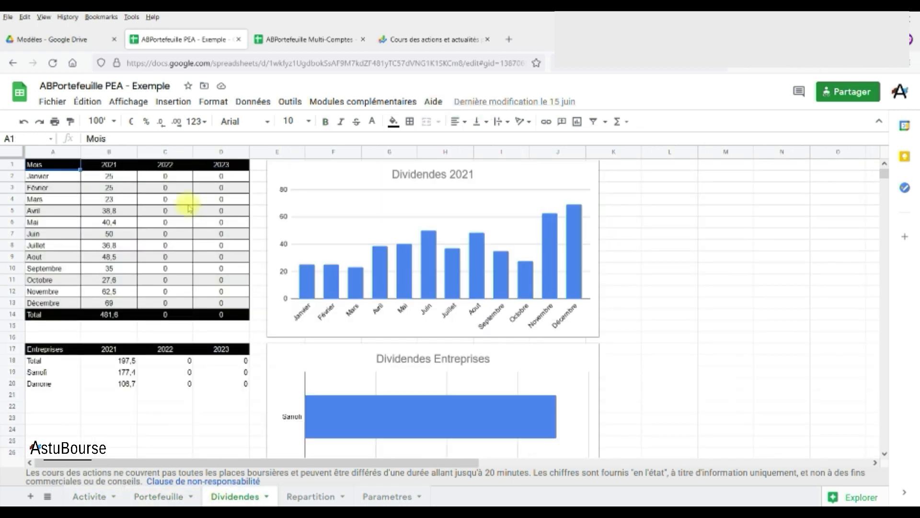
left_click(309, 497)
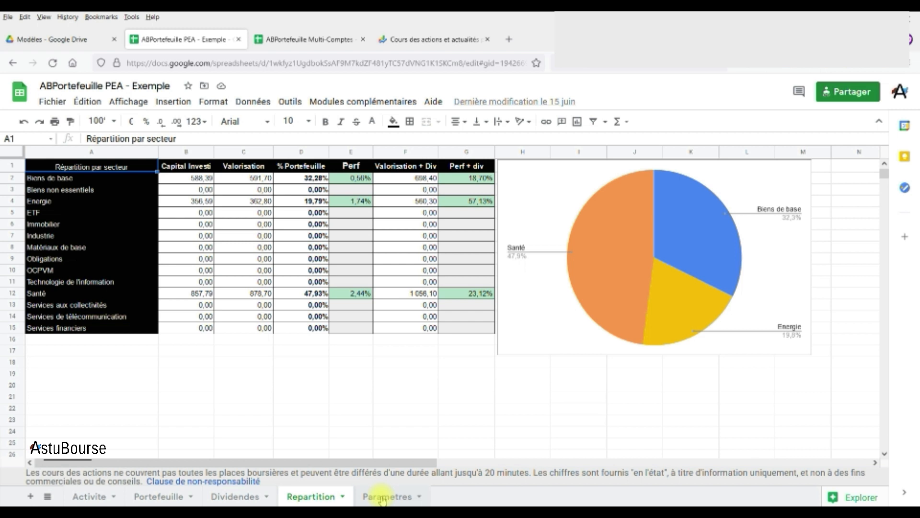
Switch to the ABPortefeuille Multi-Comptes workbook and review its Activite, Portefeuille, Dividendes and Repartition sheets, including the market, currency and broker tables
left_click(276, 39)
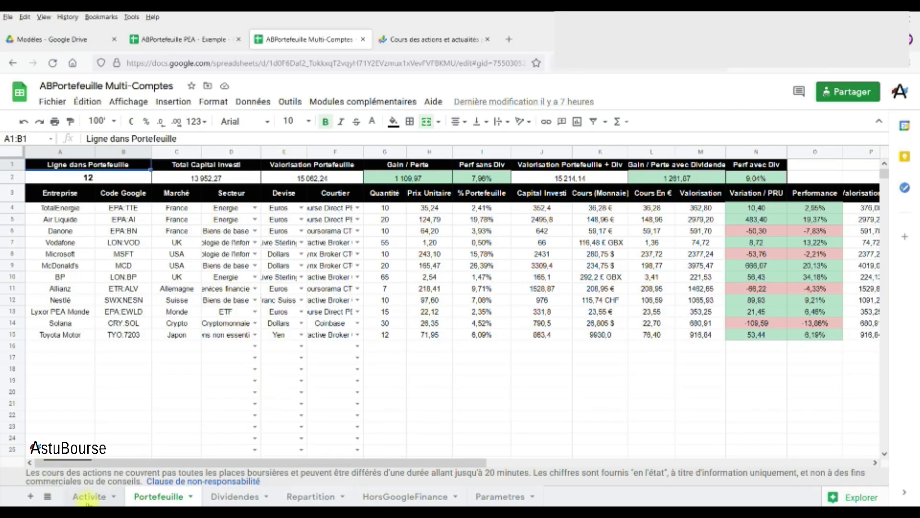
left_click(88, 496)
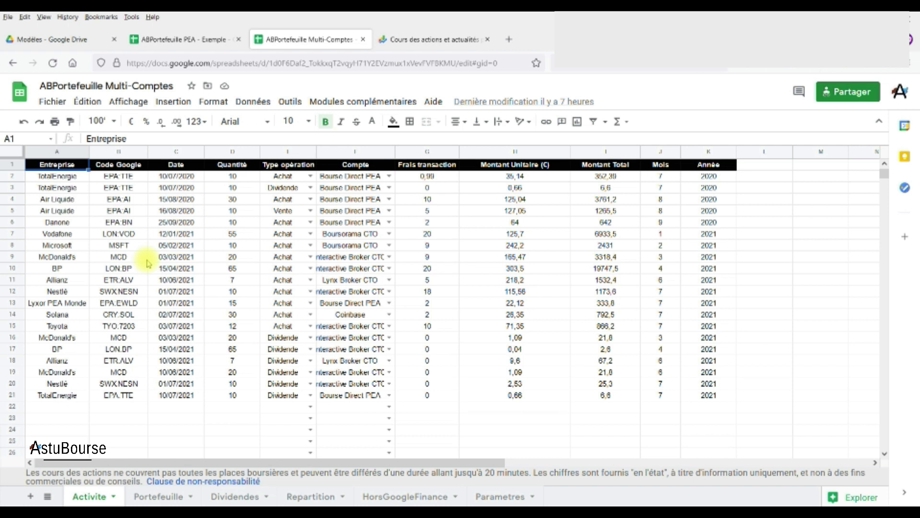
left_click(156, 499)
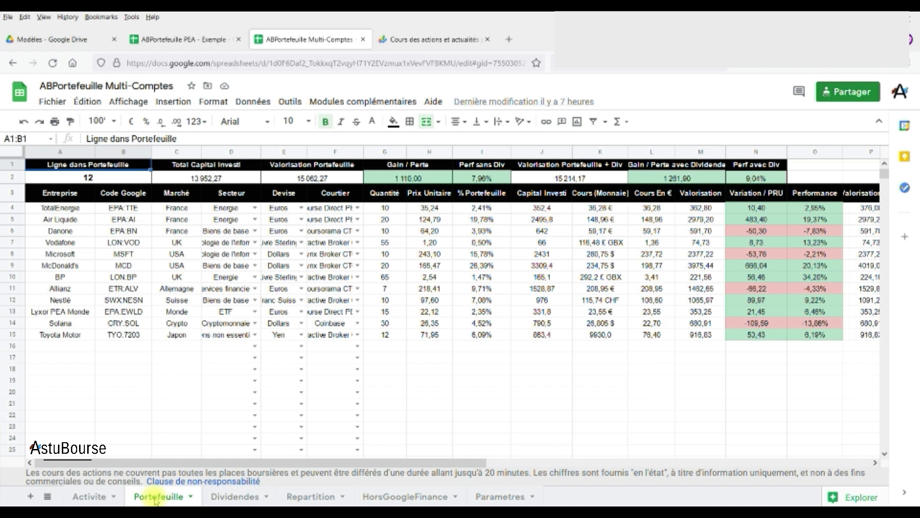
left_click(229, 498)
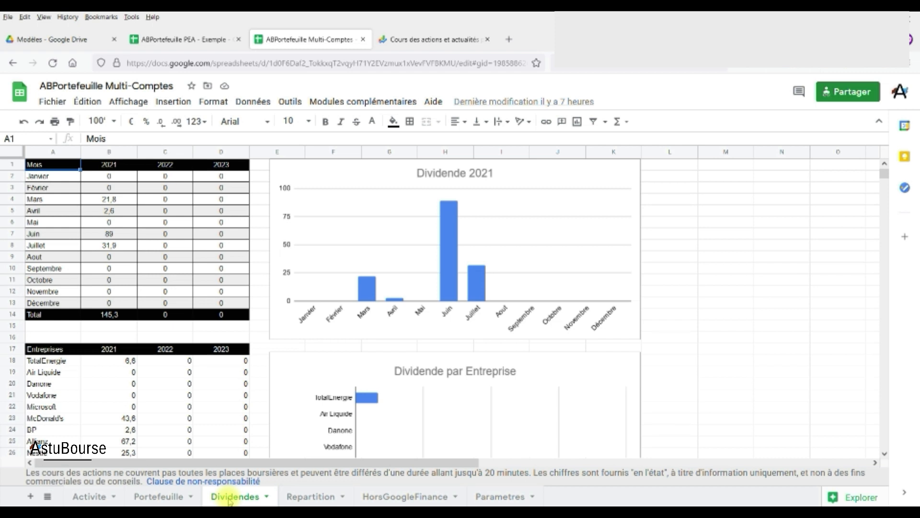
left_click(304, 501)
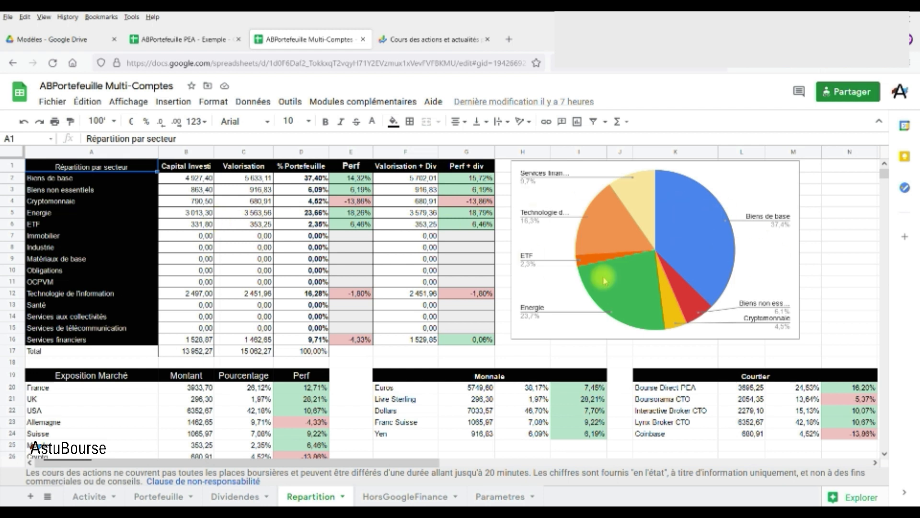
scroll(354, 223, "down", 2)
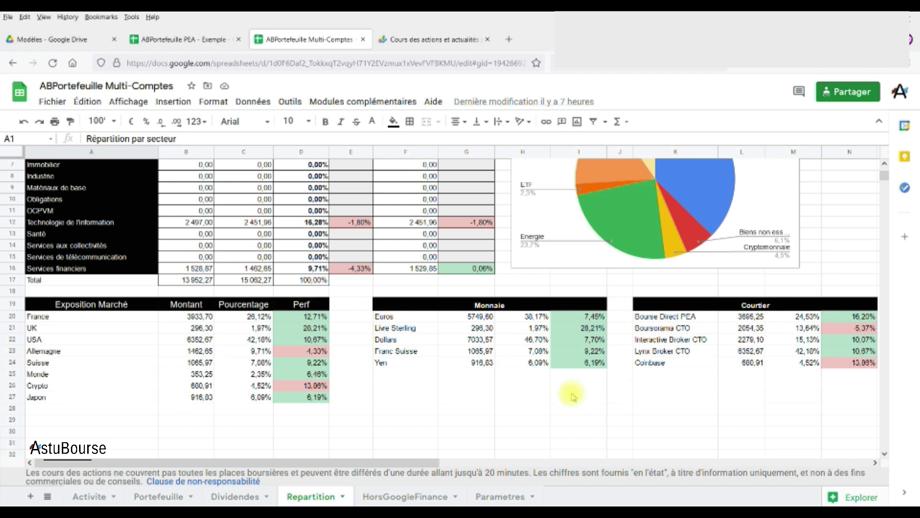
scroll(508, 395, "down", 4)
scroll(614, 353, "up", 6)
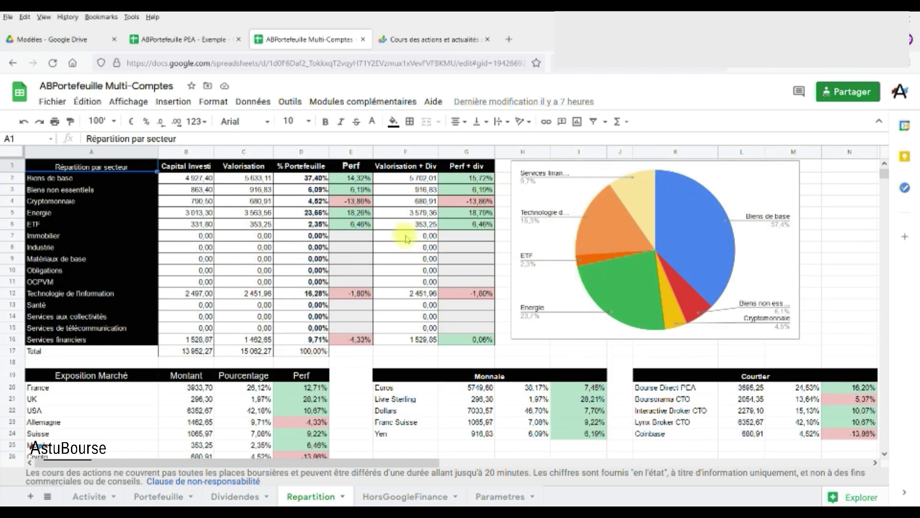
View the HorsGoogleFinance sheet, and check the sector and operation type lists in Parametres against their use in Activite
left_click(403, 497)
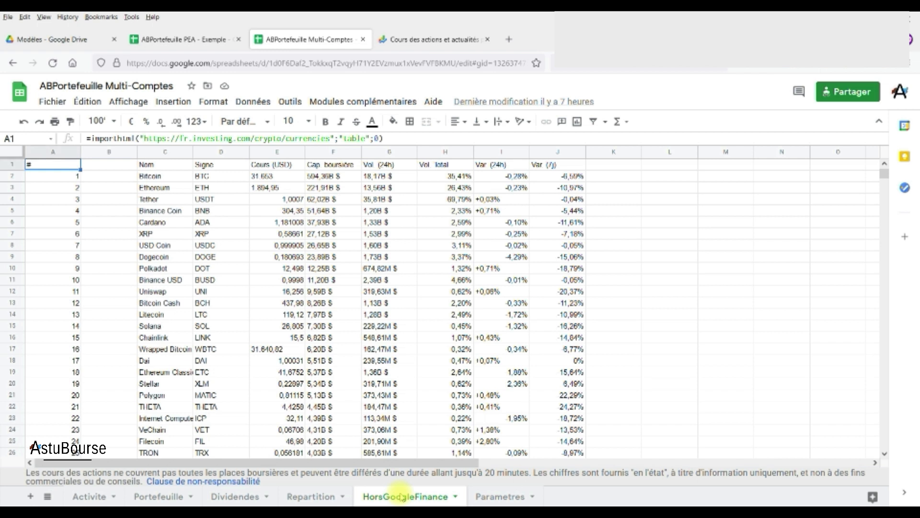
left_click(494, 498)
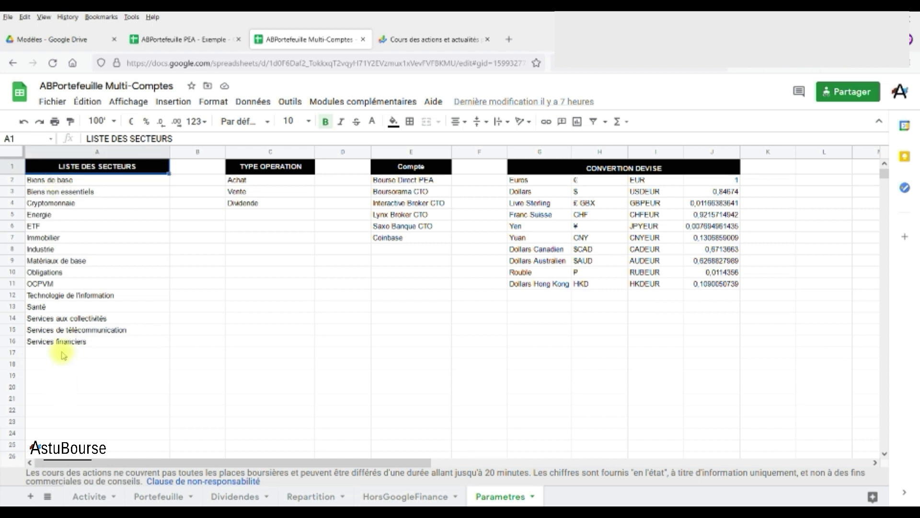
left_click(253, 182)
left_click_drag(253, 182, 252, 203)
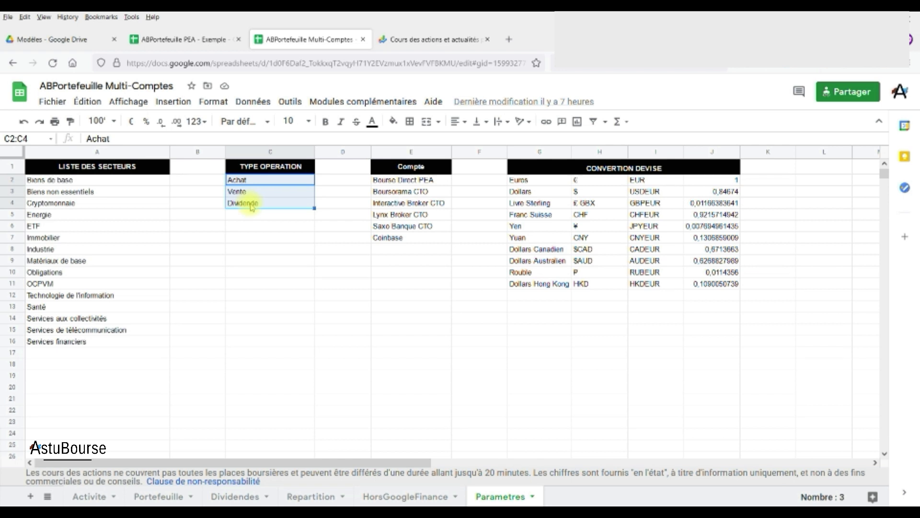
left_click(66, 181)
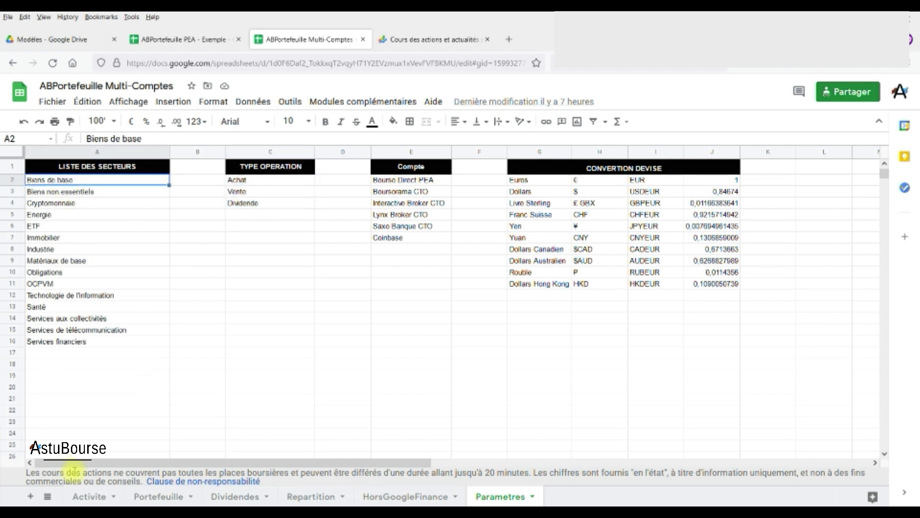
left_click(151, 499)
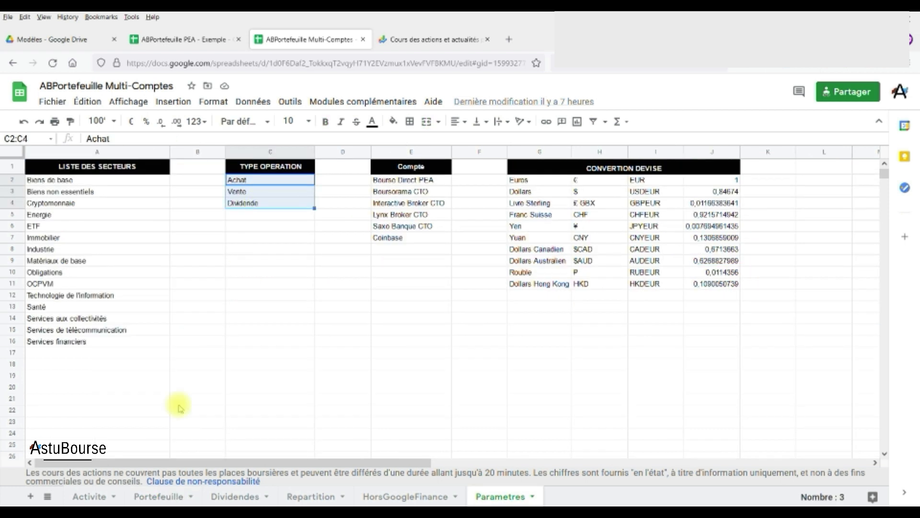
left_click(91, 497)
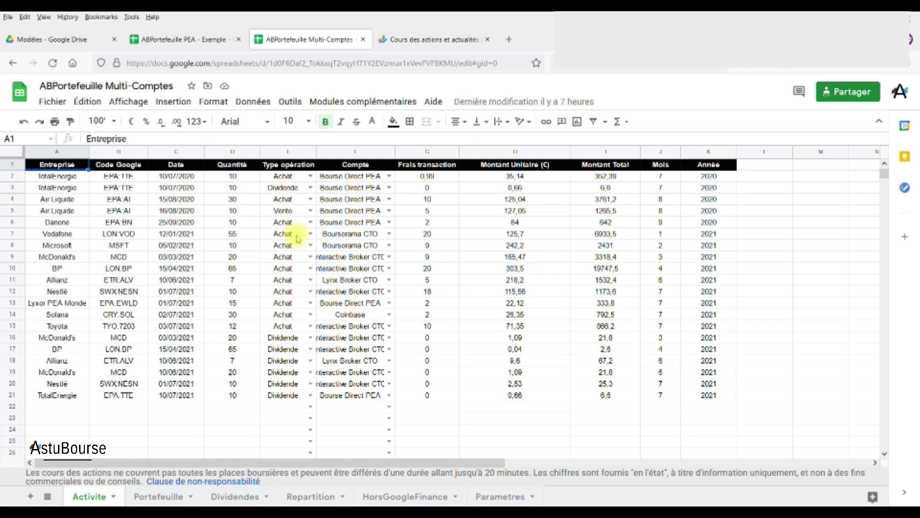
Examine the Compte list in the Parametres sheet and compare it with the Courtier column of Portefeuille
left_click(500, 497)
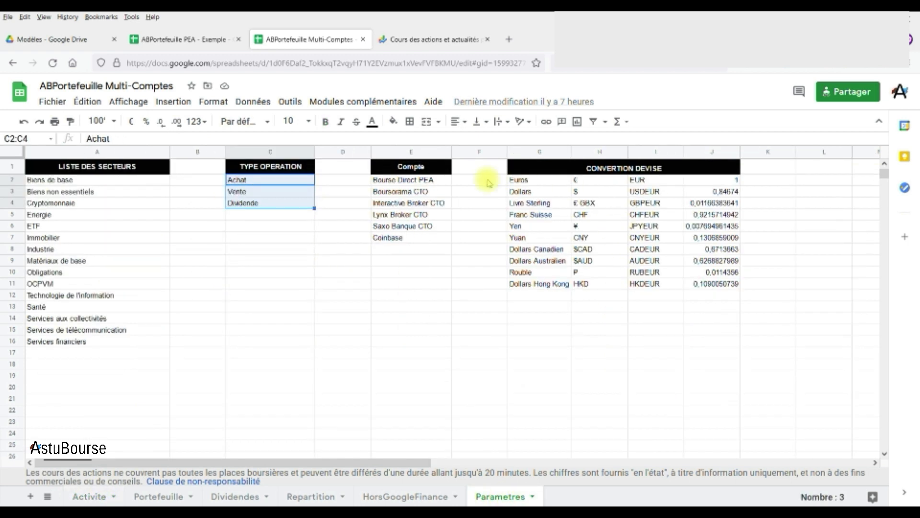
left_click(424, 181)
left_click_drag(425, 193, 422, 225)
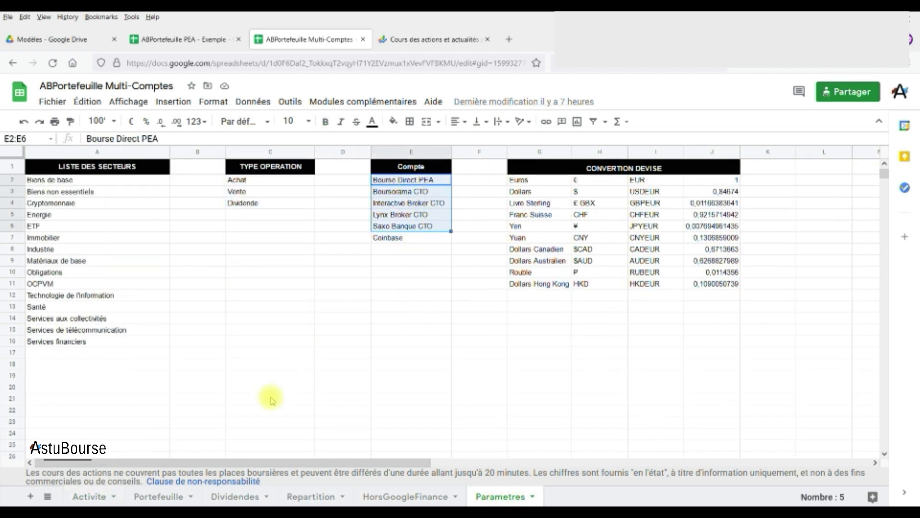
left_click(158, 496)
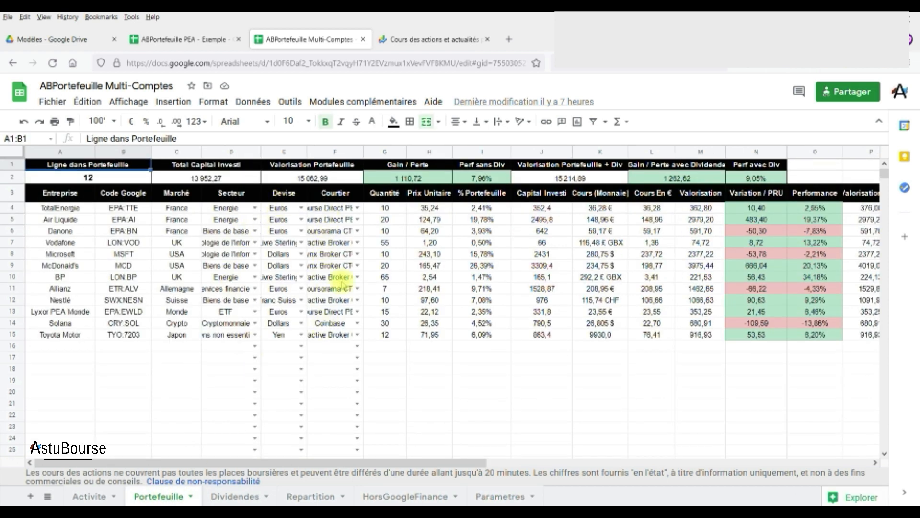
Examine the currency conversion table in Parametres: currency names, pair codes and the pound sterling rate formula in J4
left_click(500, 497)
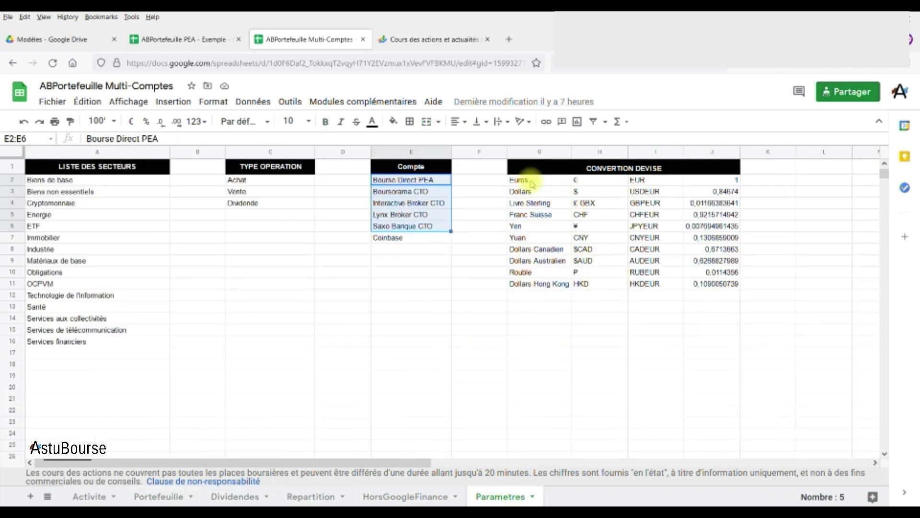
left_click_drag(531, 183, 532, 274)
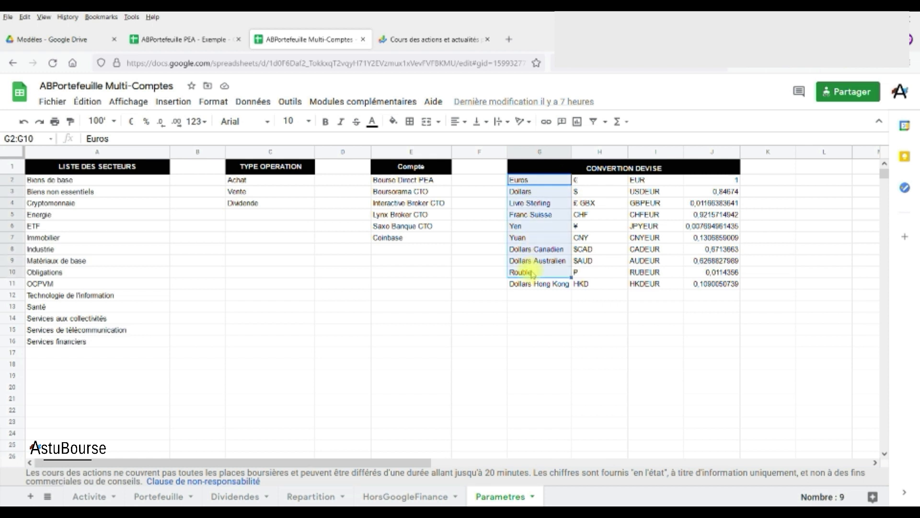
left_click(531, 296)
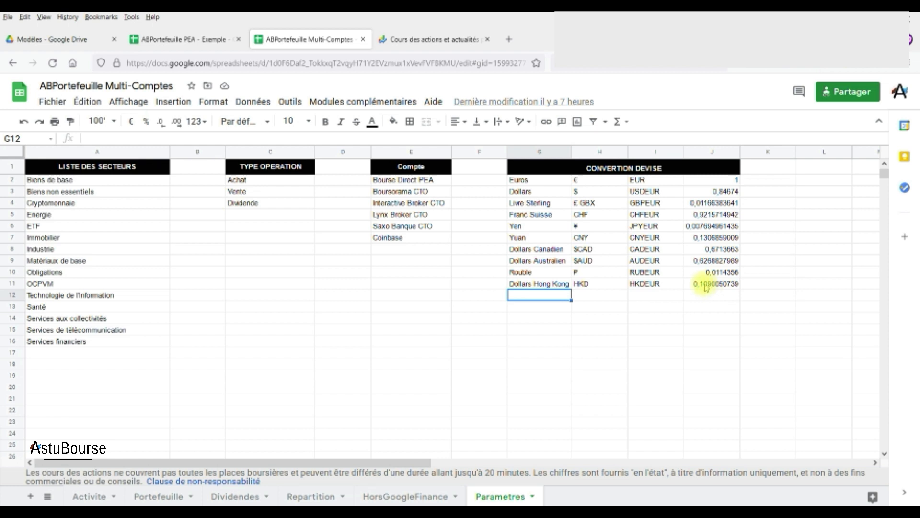
left_click(529, 181)
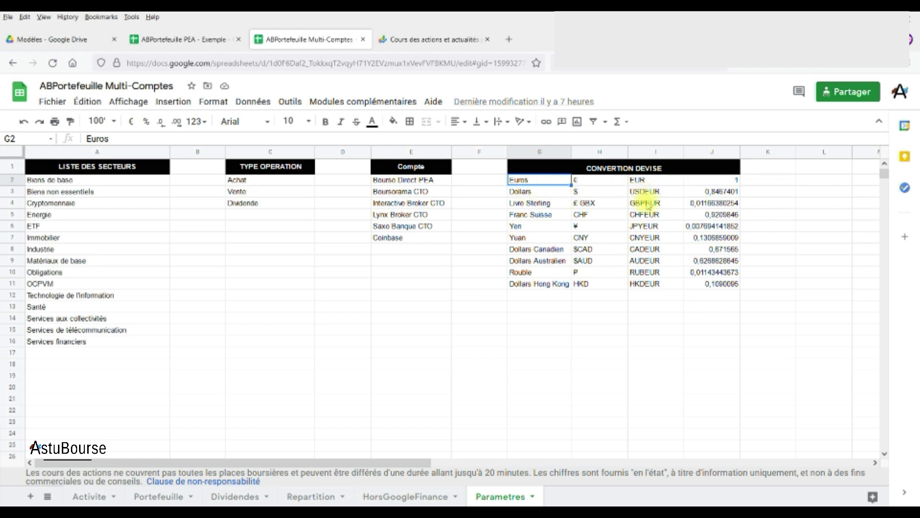
left_click(715, 203)
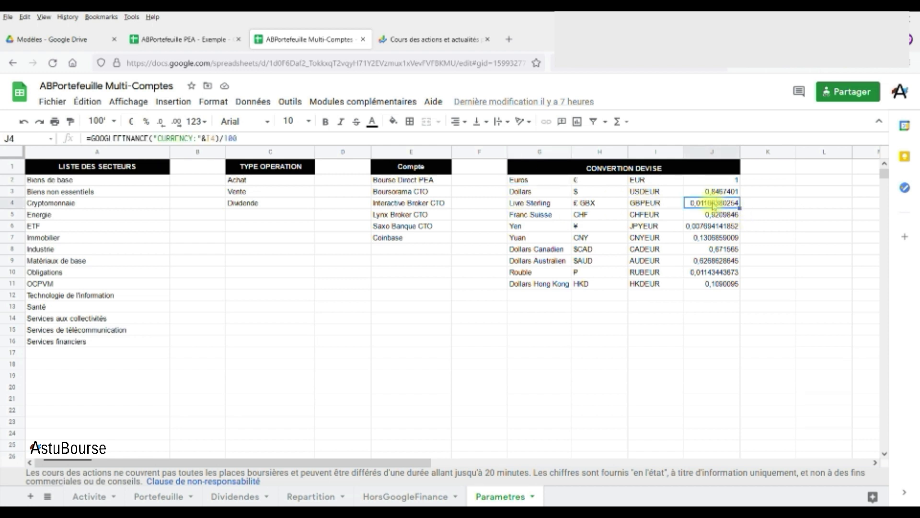
left_click(642, 206)
left_click_drag(650, 181, 657, 284)
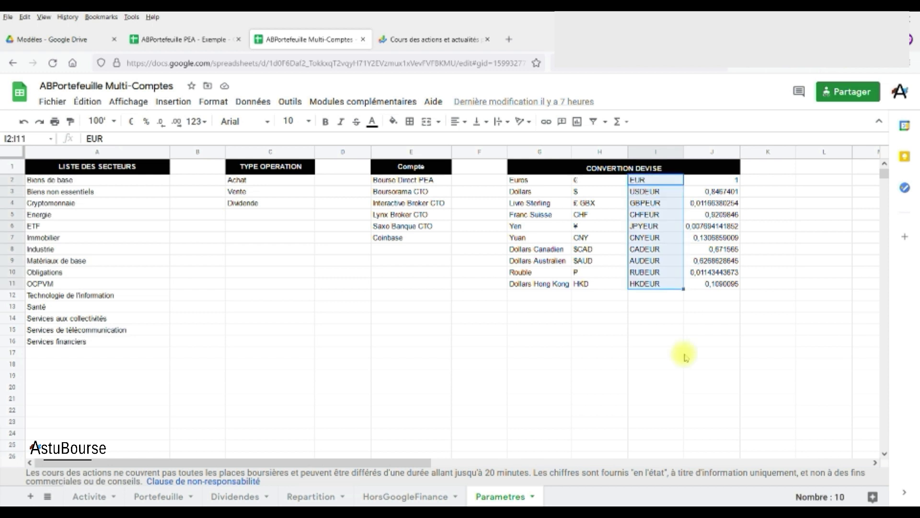
left_click(655, 192)
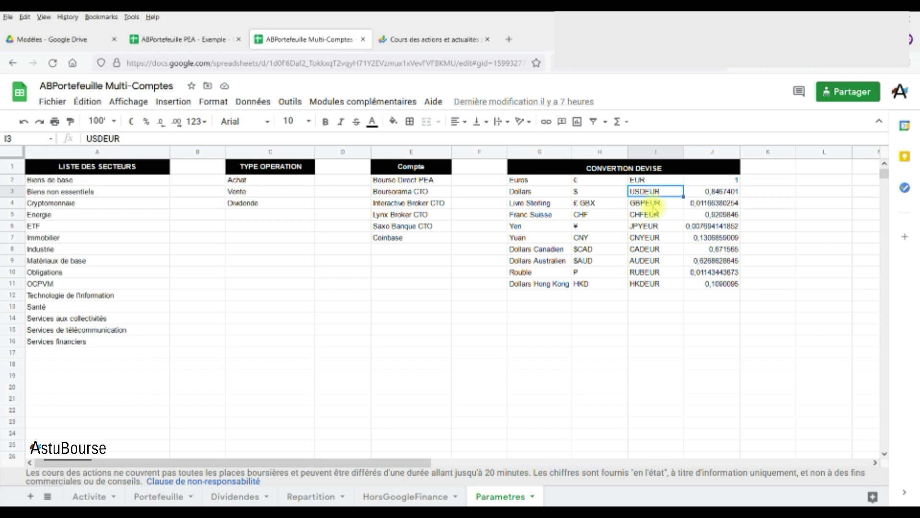
Search Google for "franc suisse google finance" in a new browser tab to look up the Swiss franc's currency code
left_click(509, 40)
left_click(622, 68)
left_click(625, 71)
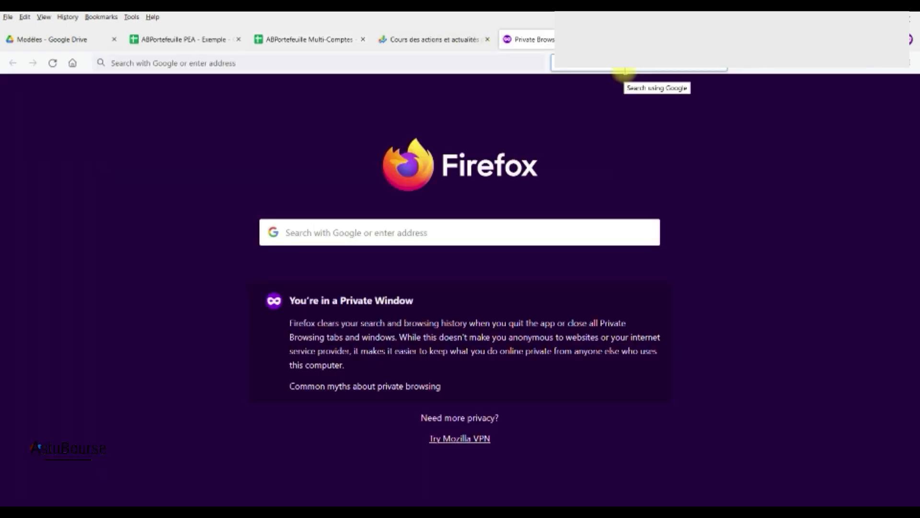
left_click(625, 71)
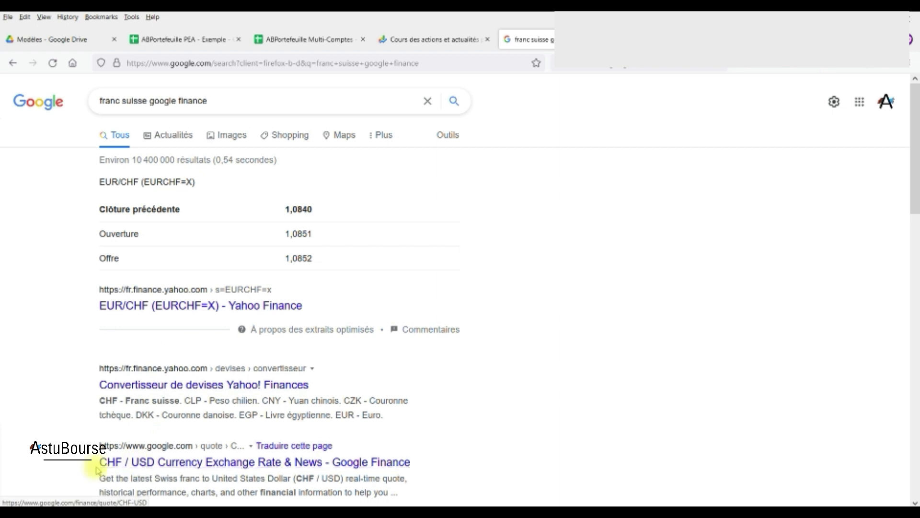
Return to the Multi-Comptes workbook and change the dollar's currency pair code in cell I3 to USDCHF
left_click(321, 40)
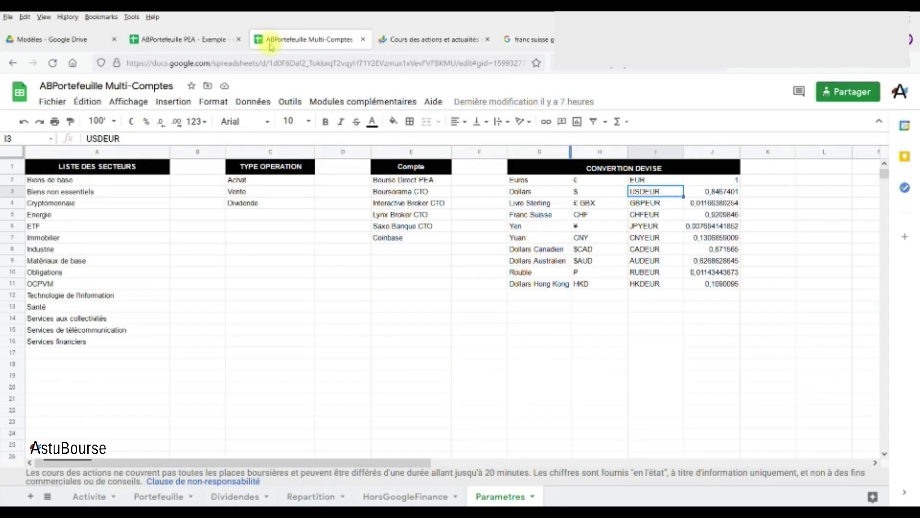
double_click(655, 191)
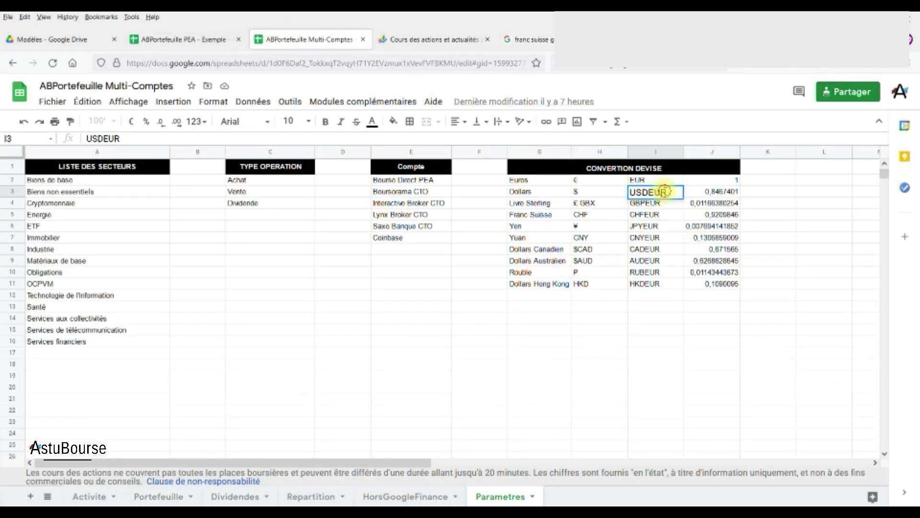
left_click_drag(669, 192, 650, 191)
type("CHF")
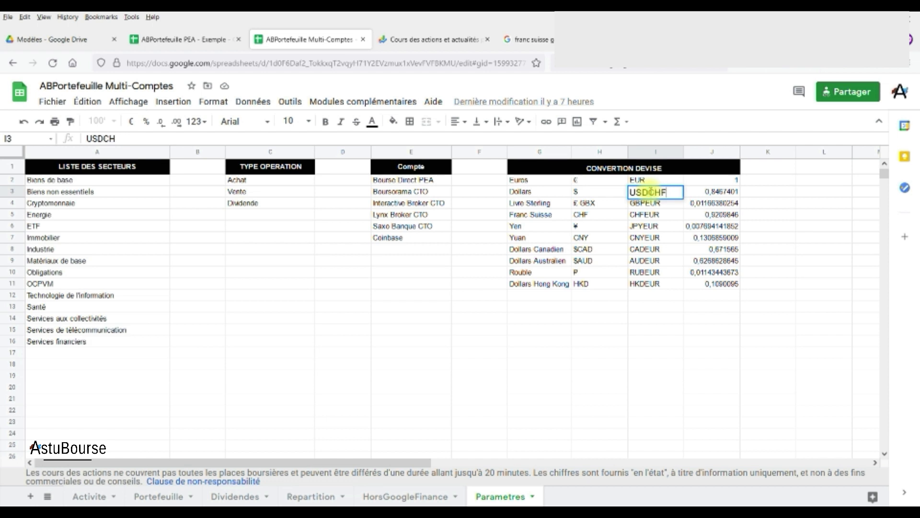
key("Return")
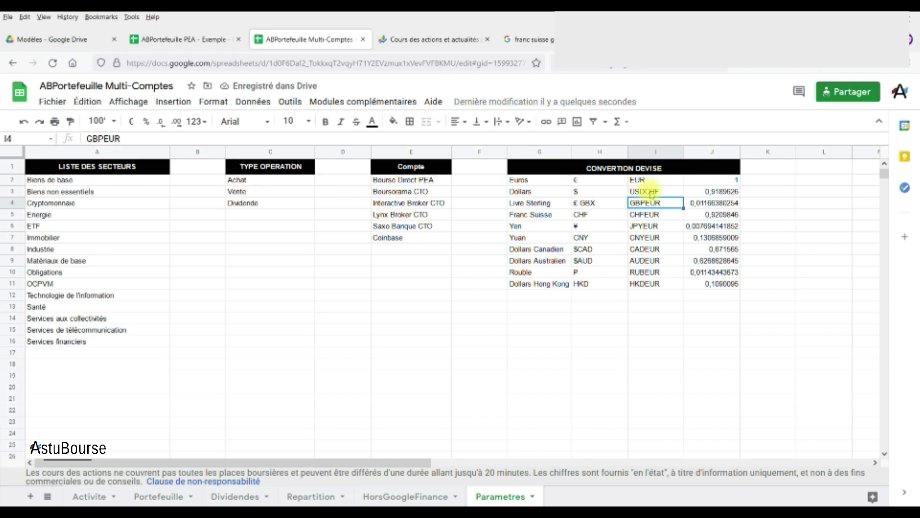
Restore the dollar's currency pair code in cell I3 to USDEUR
left_click(651, 194)
double_click(670, 193)
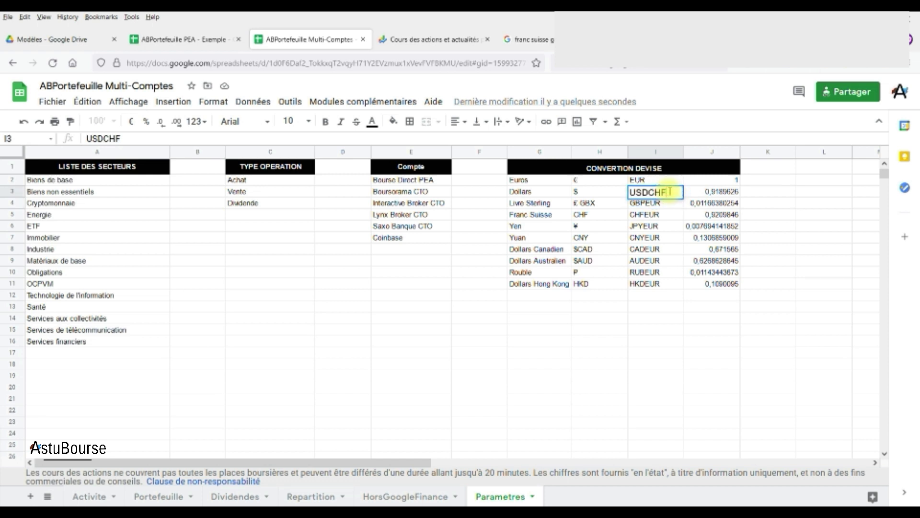
key("BackSpace")
key("BackSpace")
key("BackSpace")
type("EUR")
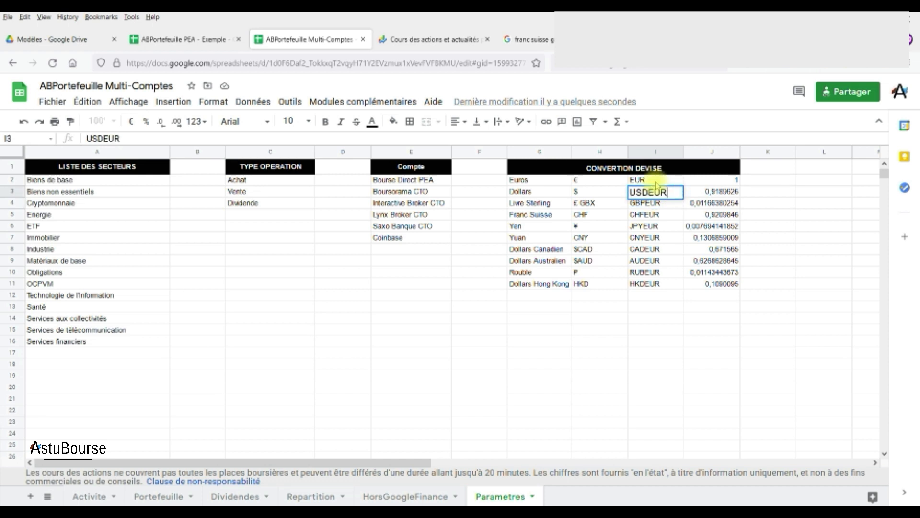
key("Return")
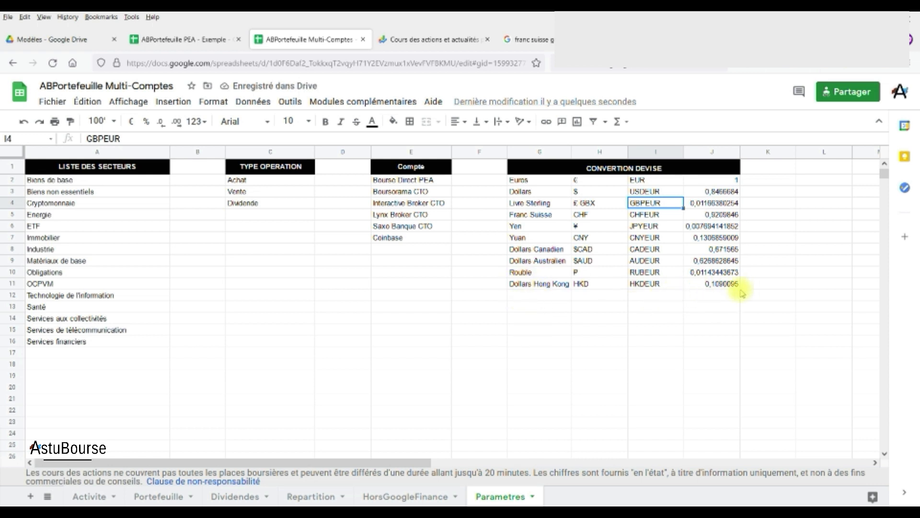
From the first empty row of Portefeuille, switch to Google Finance, search for "legrand" and open the LR : EPA quote
left_click(154, 494)
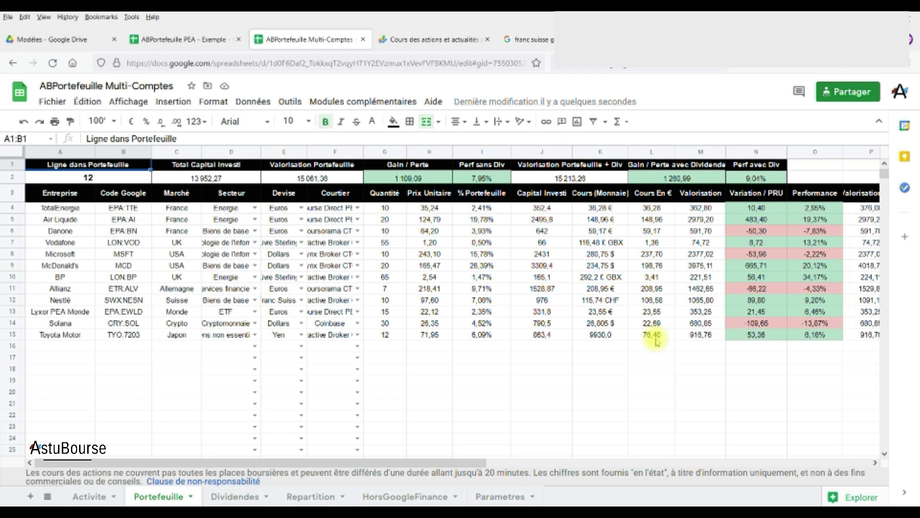
left_click(59, 345)
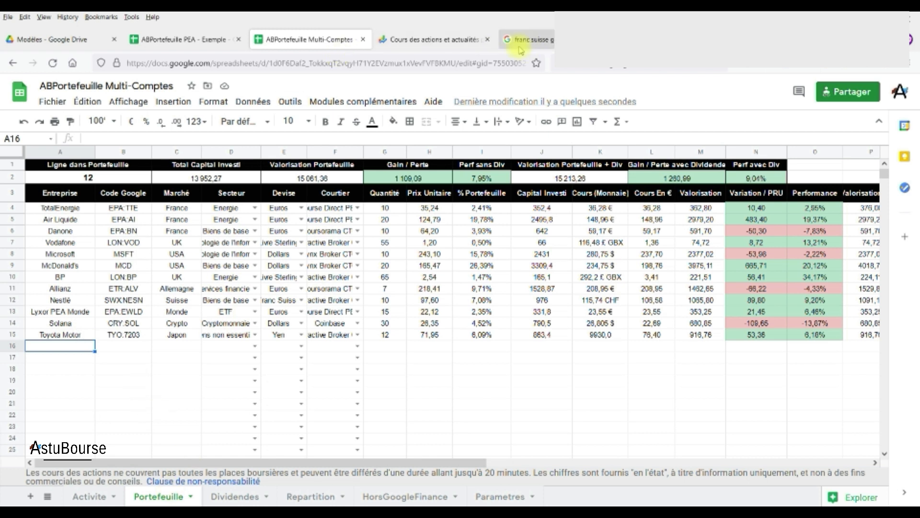
left_click(417, 39)
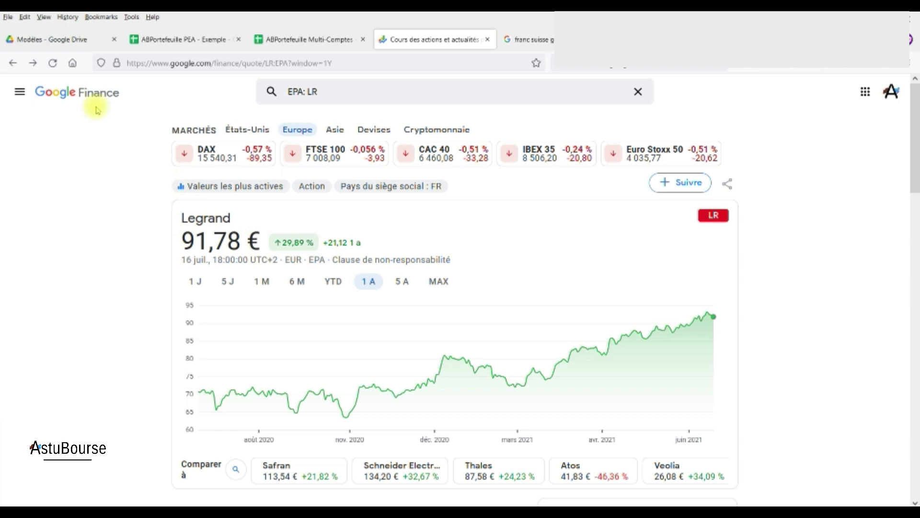
left_click(366, 89)
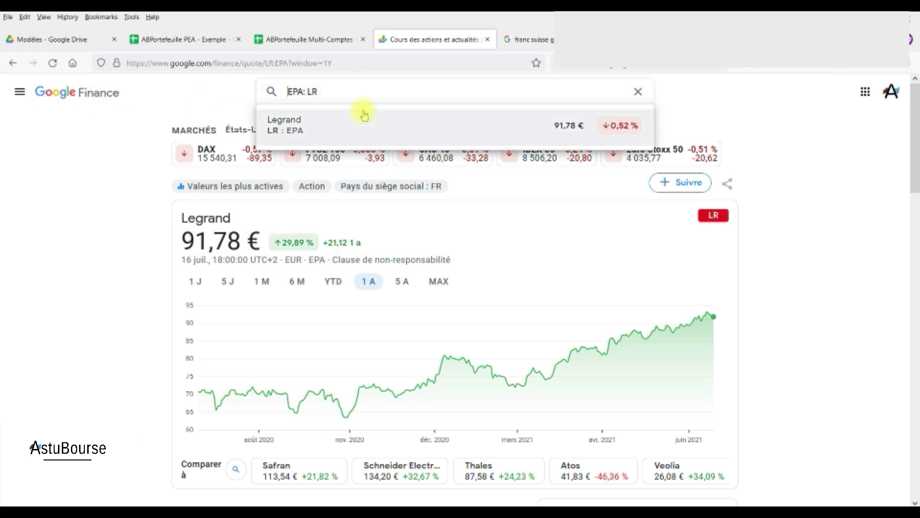
triple_click(325, 92)
type("legrand")
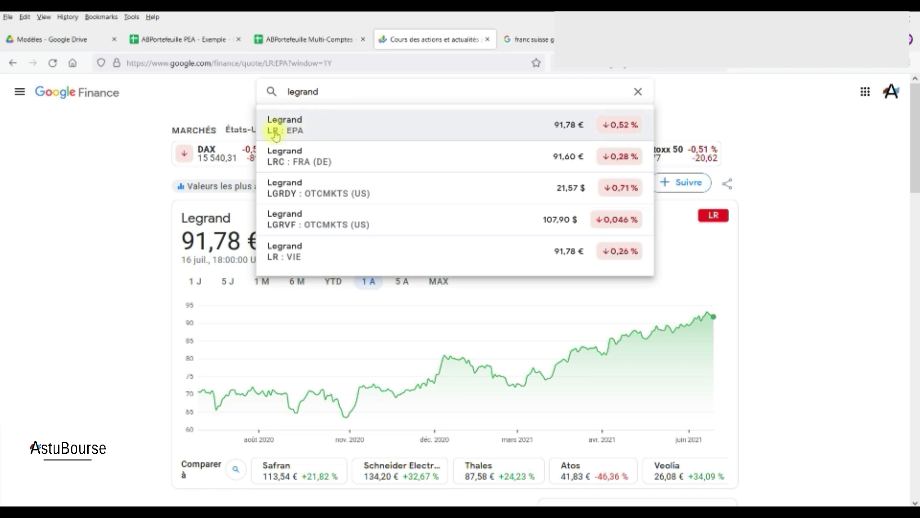
left_click(293, 129)
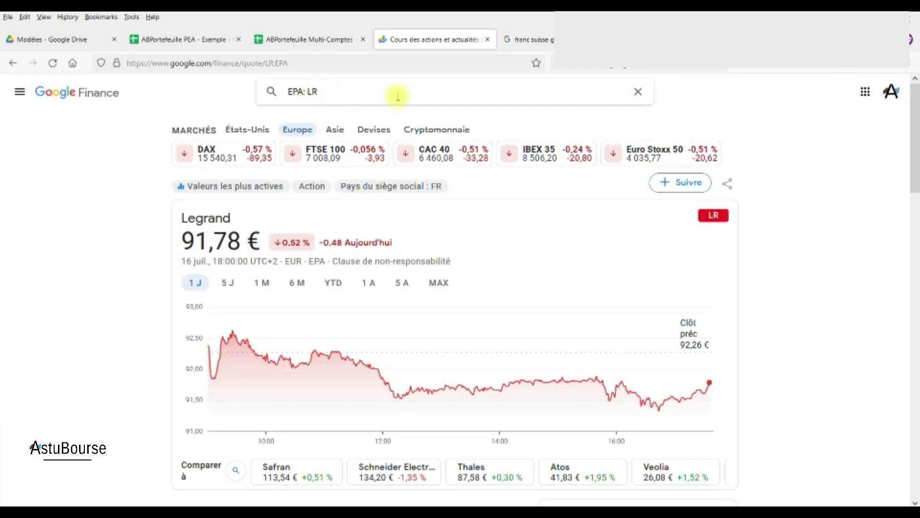
Rewrite the Legrand code in the Google Finance search as EPA:LR without the space and select it for copying
double_click(320, 93)
left_click_drag(271, 91, 291, 94)
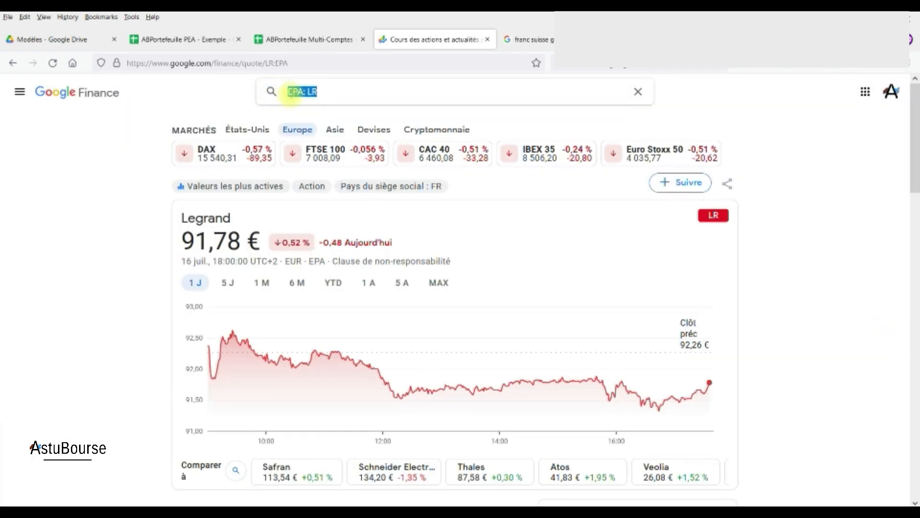
type("EPA:LR")
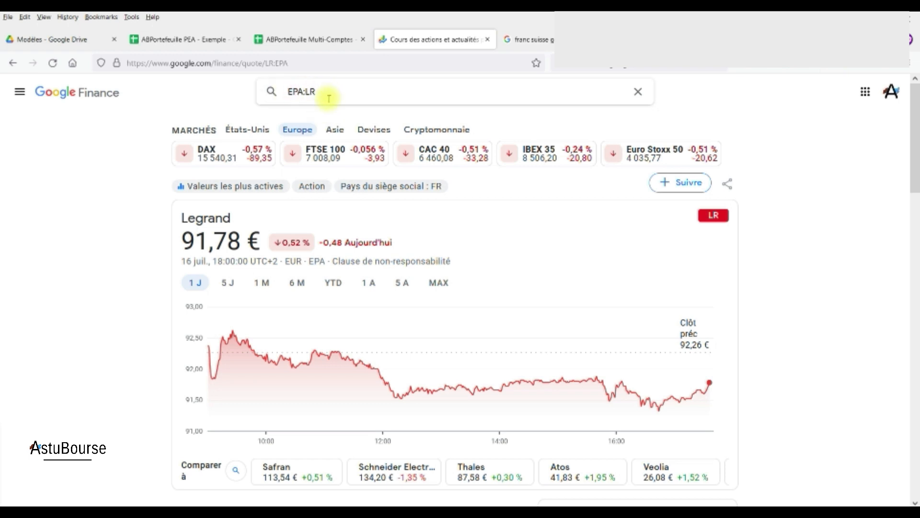
left_click_drag(328, 97, 264, 91)
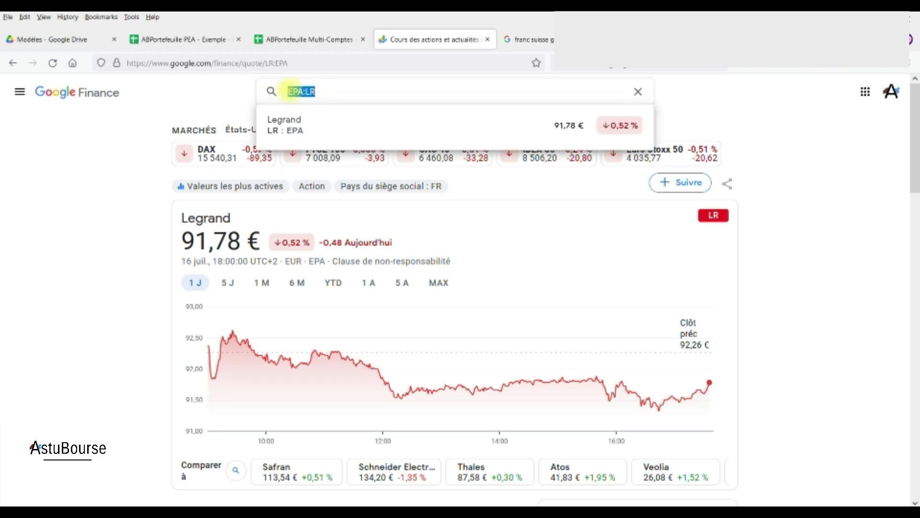
Return to Portefeuille in the Multi-Comptes workbook and enter Legrand, the Google code EPA:LR and the market France in row 16
left_click(305, 38)
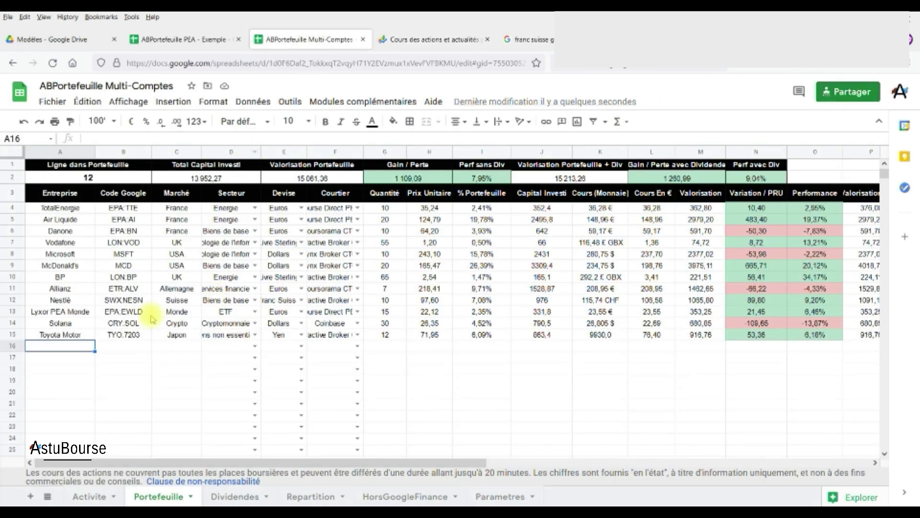
double_click(63, 346)
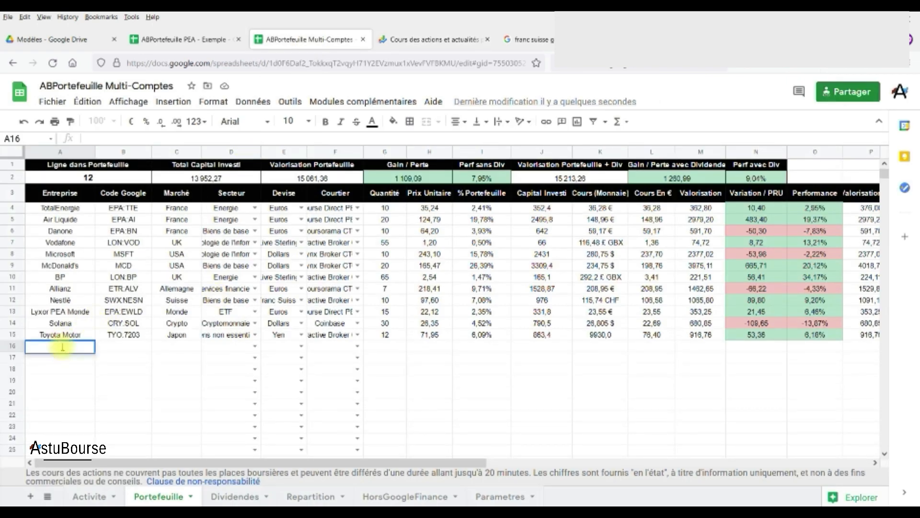
type("Legrand")
key("Return")
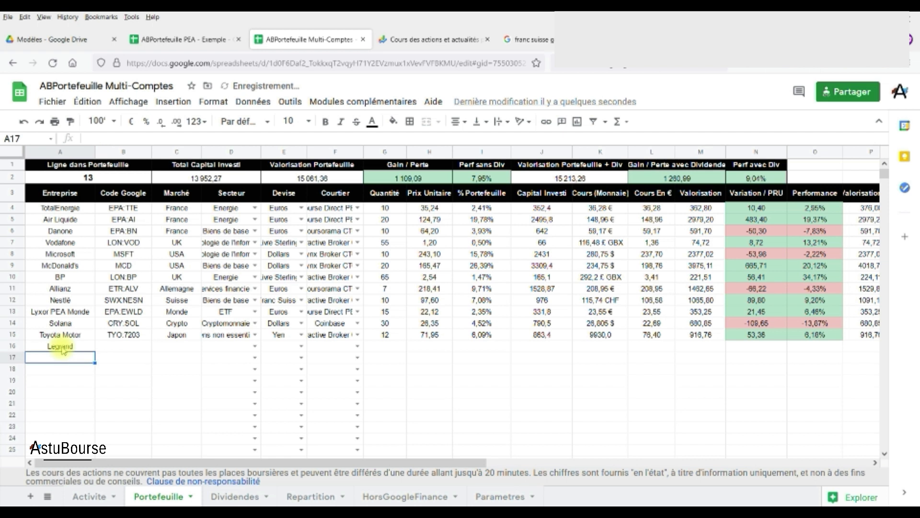
left_click(123, 346)
type("EPA:LR")
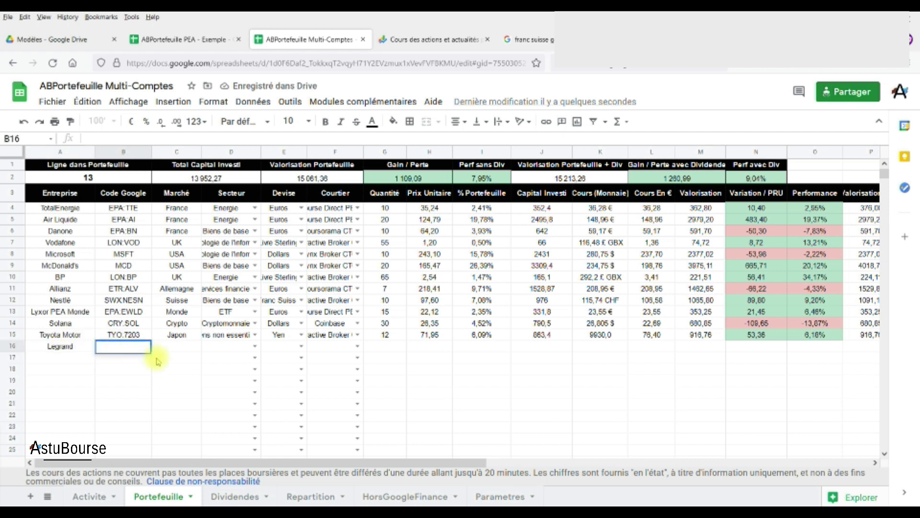
left_click(196, 350)
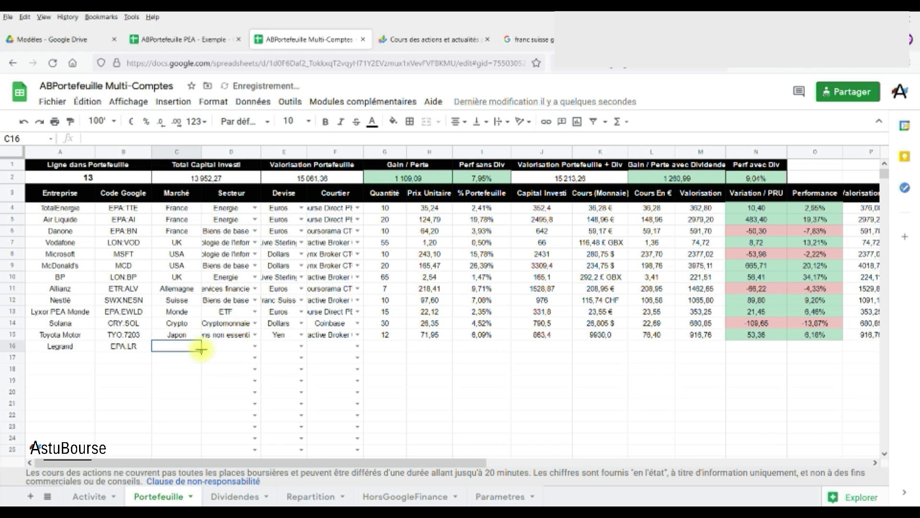
type("France")
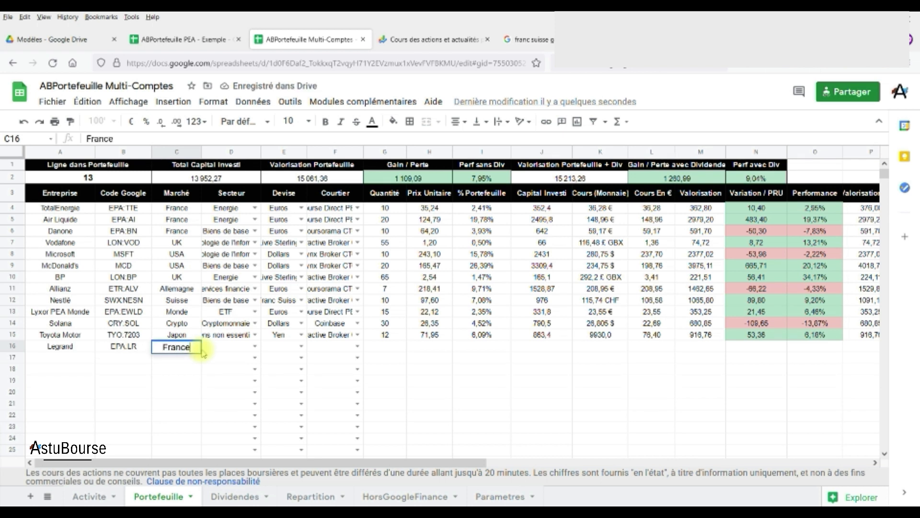
Set Legrand's sector to Industrie, its currency to Euros and its broker to Boursorama CTO in row 16
left_click(259, 345)
left_click(255, 346)
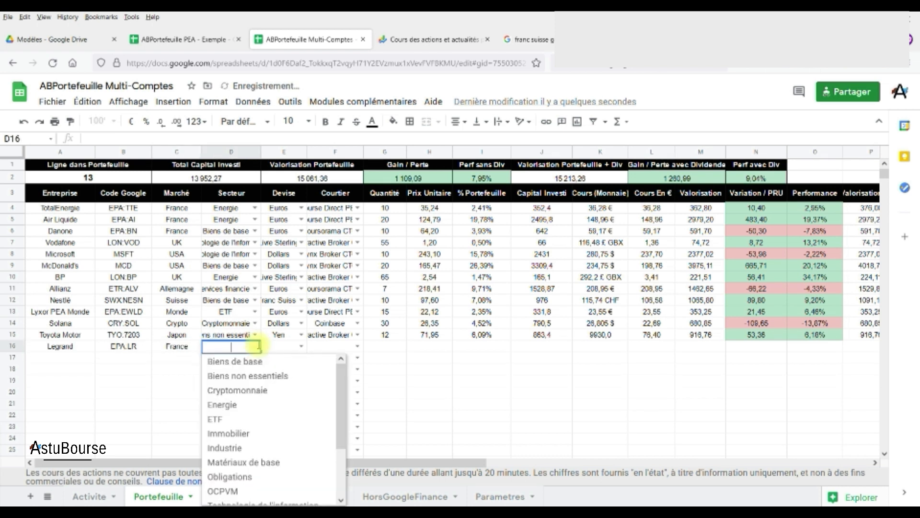
left_click(233, 449)
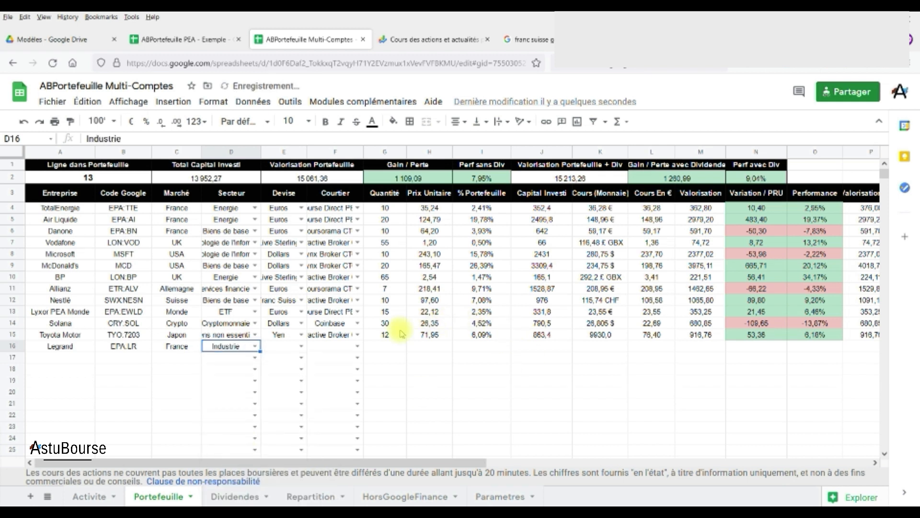
left_click(301, 345)
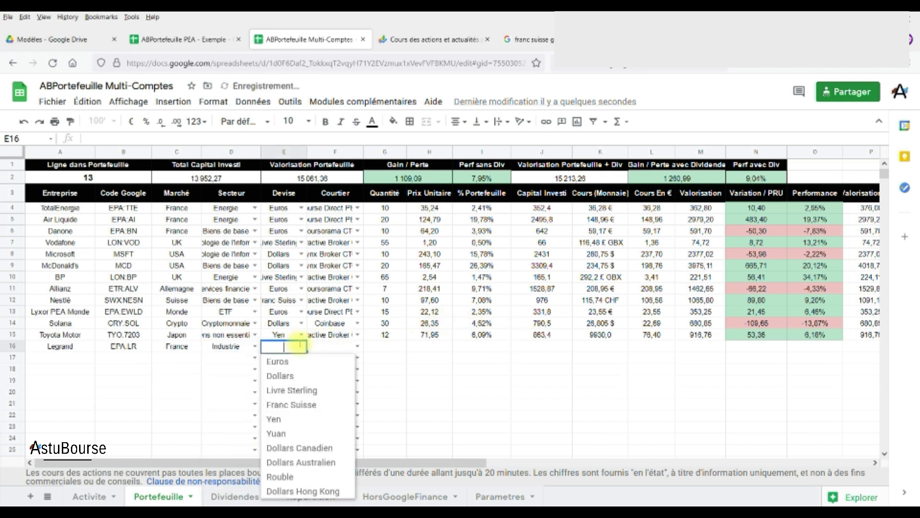
left_click(281, 367)
left_click(356, 346)
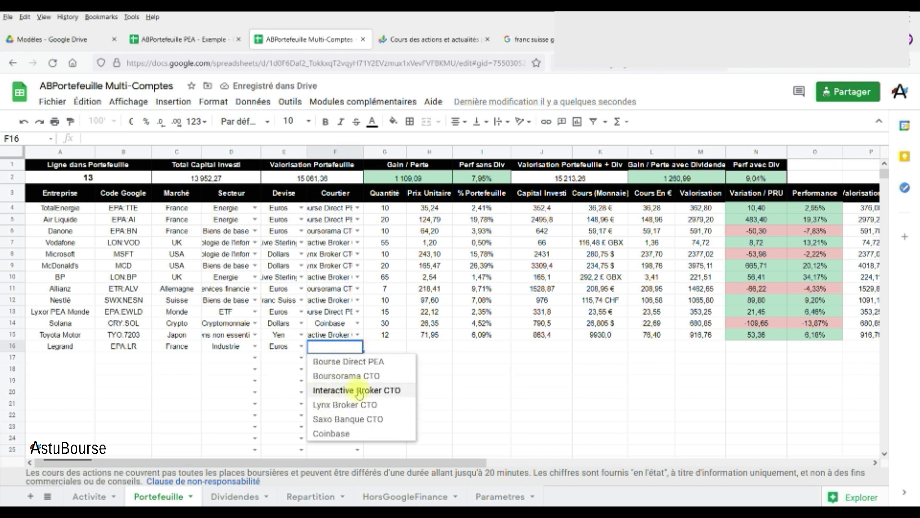
left_click(332, 376)
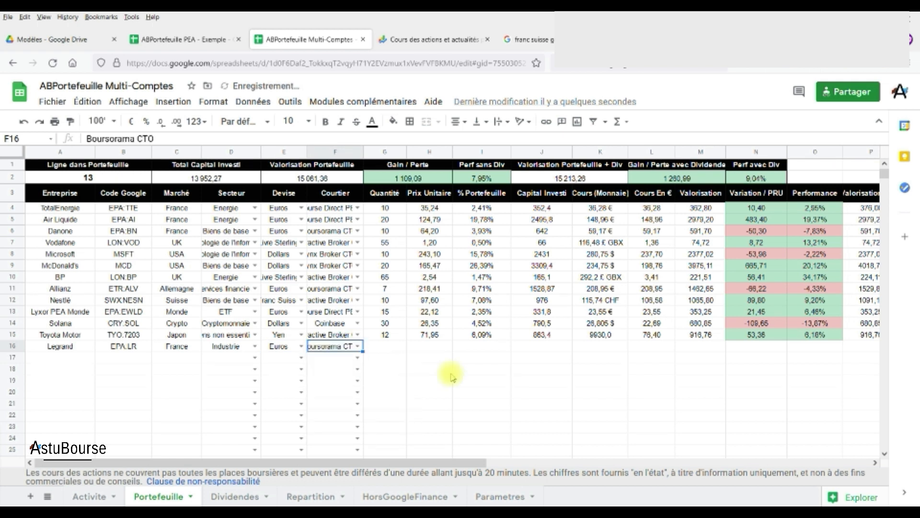
Start a new transaction in row 22 of the Activite sheet with company Legrand and Google code EPA:LR
left_click(90, 499)
left_click(48, 407)
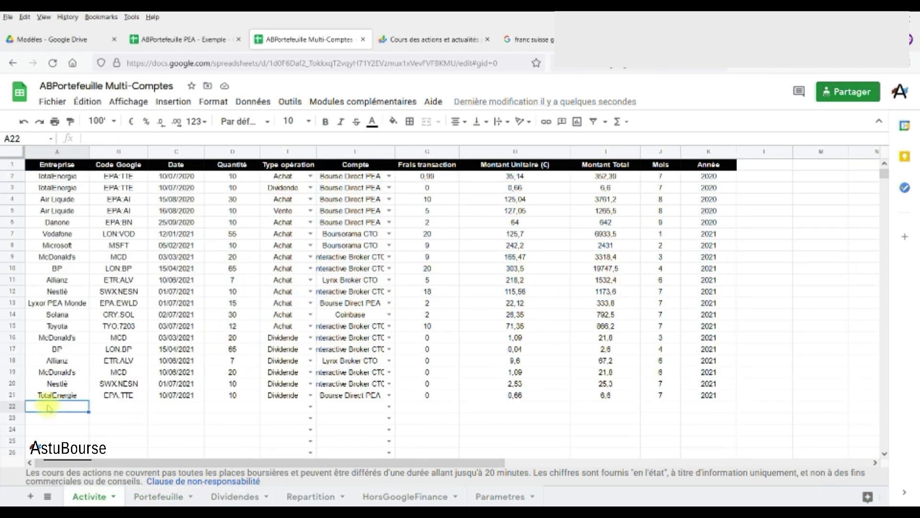
type("Legrand")
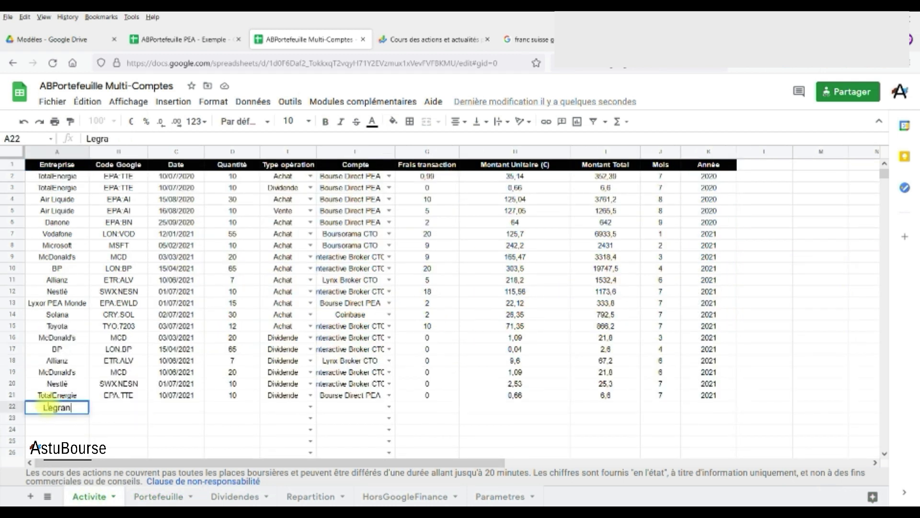
left_click(115, 406)
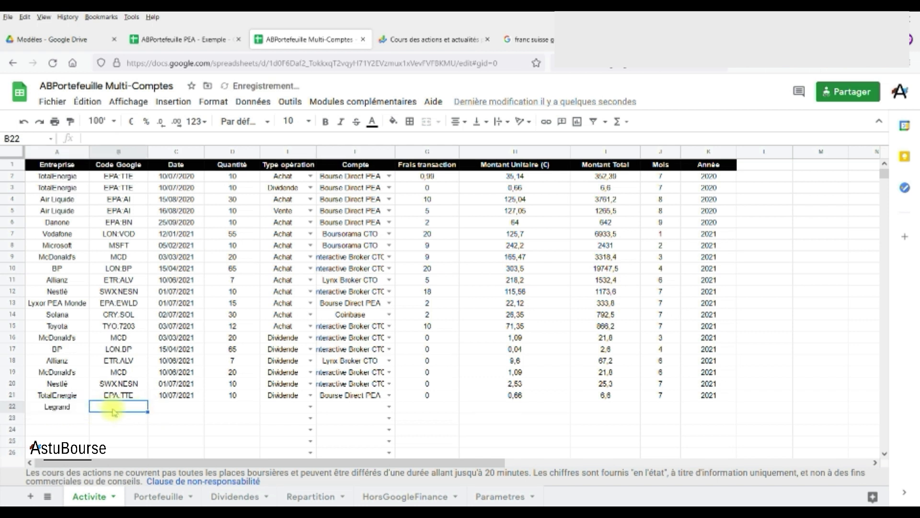
type("EPA:LR")
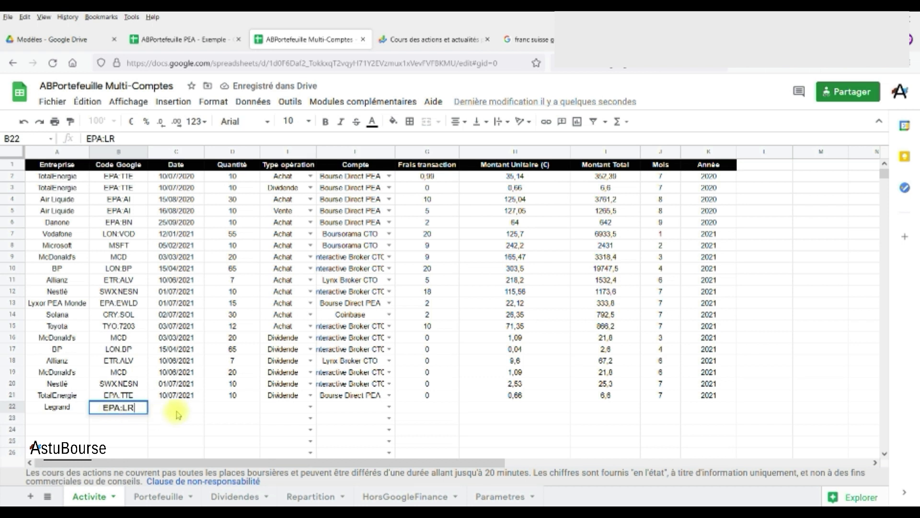
Enter 14/07/2021 as the date of the Legrand transaction in row 22
left_click(179, 411)
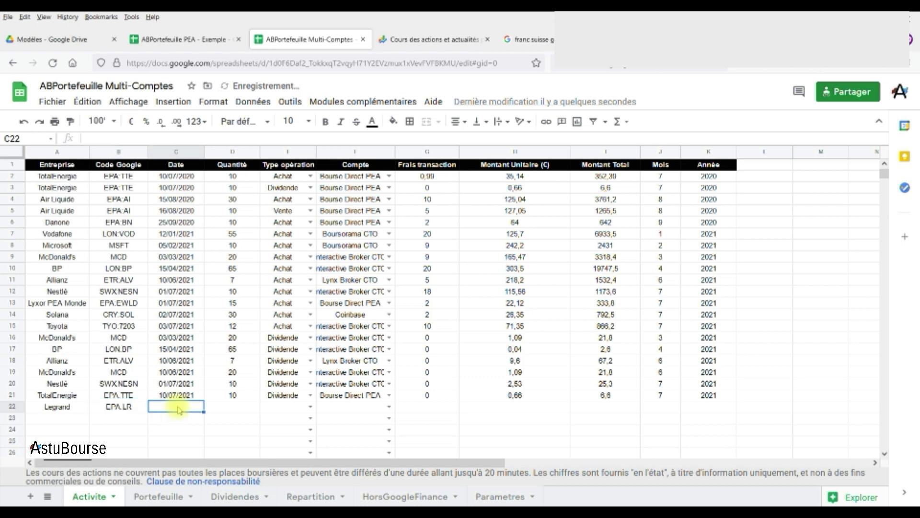
type("1")
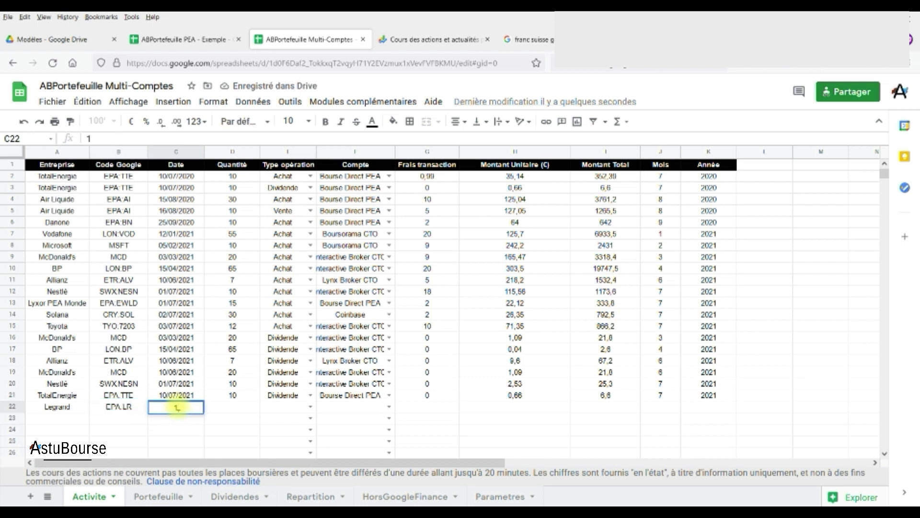
type("4/")
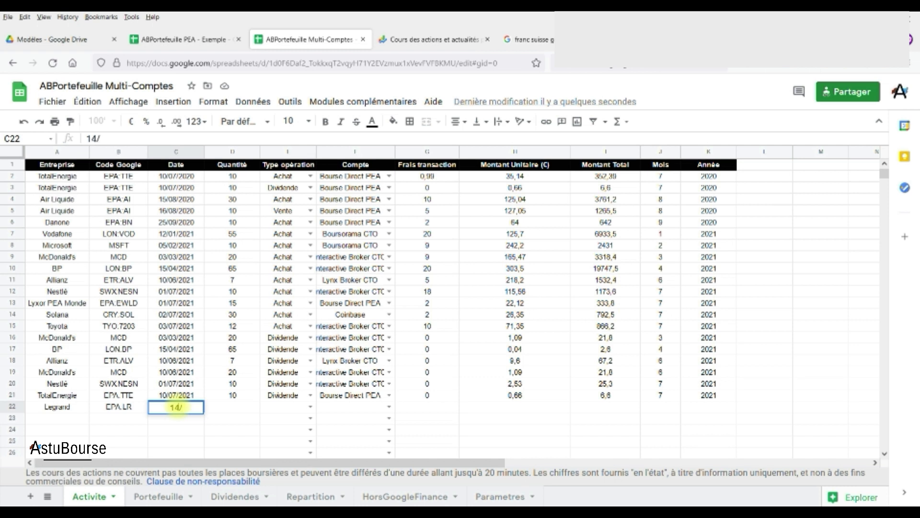
type("07/2021")
key("Return")
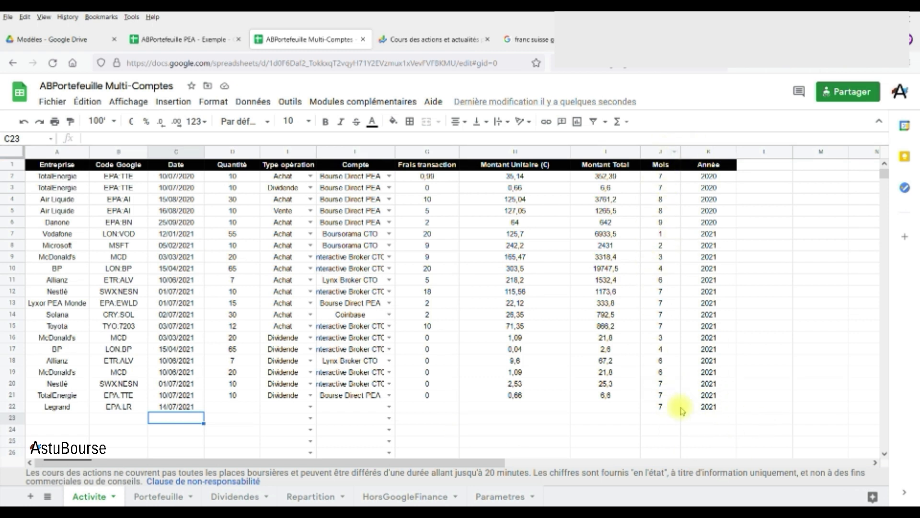
Check the monthly table in the Dividendes sheet, and back in Activite enter a quantity of 10 for the Legrand transaction
left_click(233, 496)
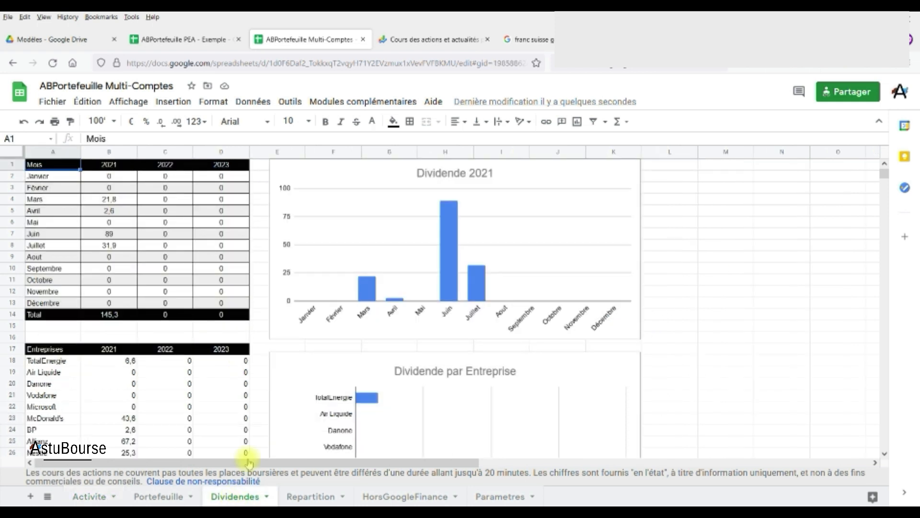
left_click(90, 497)
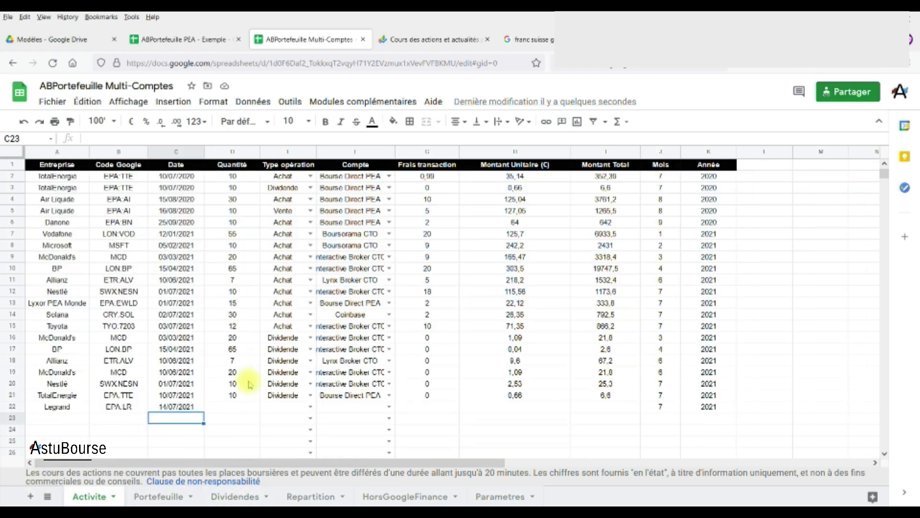
left_click(239, 407)
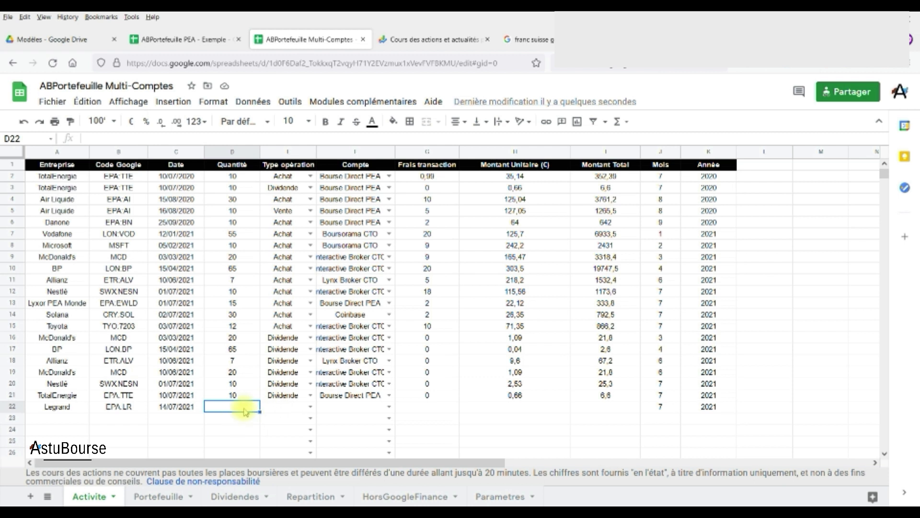
type("10")
key("Tab")
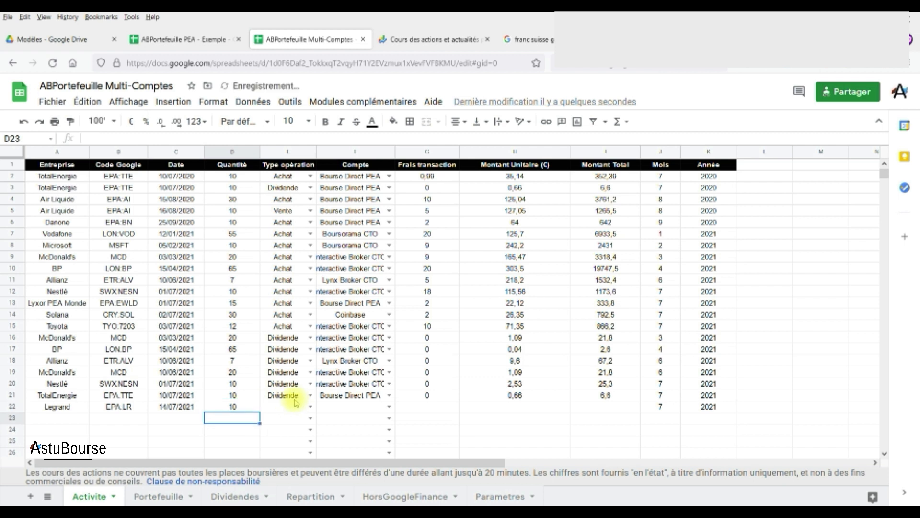
Set the Legrand transaction in row 22 to type Achat, account Boursorama CTO, with a transaction fee of 2
left_click(310, 407)
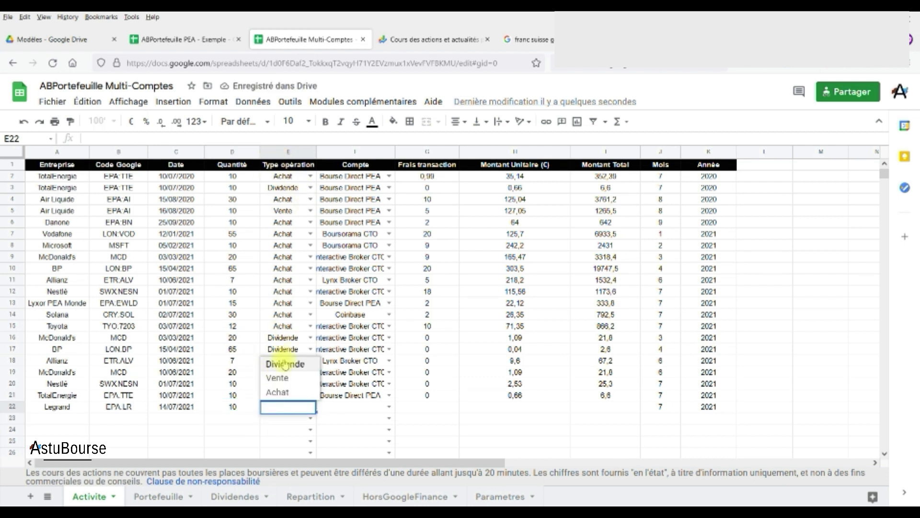
left_click(277, 393)
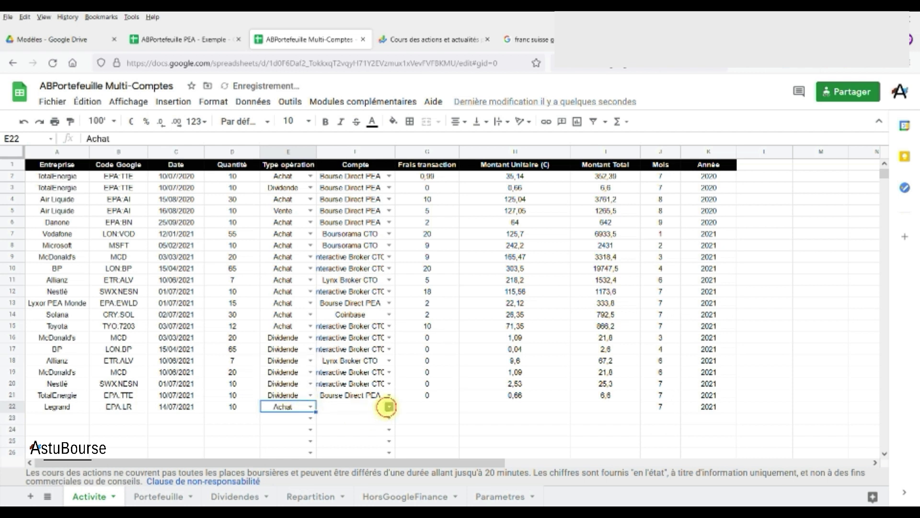
left_click(387, 406)
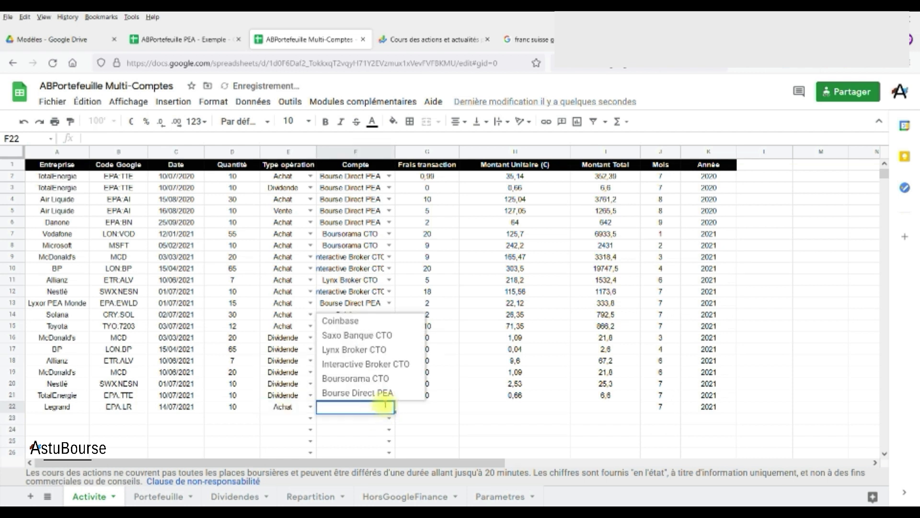
left_click(354, 378)
left_click(455, 406)
type("2")
key("Return")
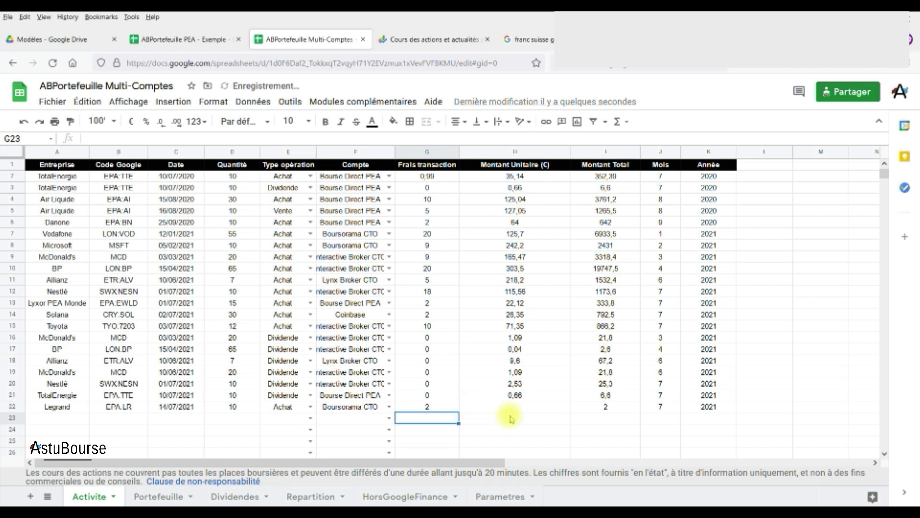
Check Legrand's share price on Google Finance and enter 91,35 as the unit amount in row 22 of Activite
left_click(514, 407)
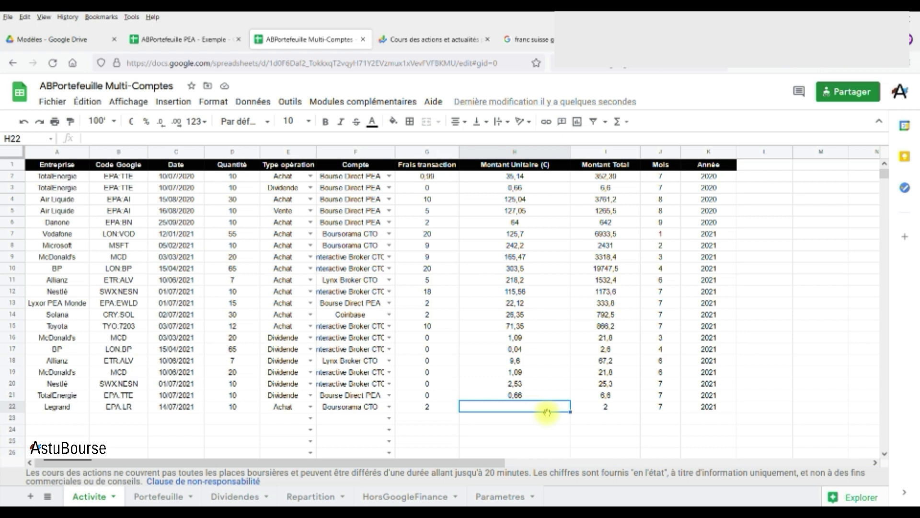
left_click(408, 39)
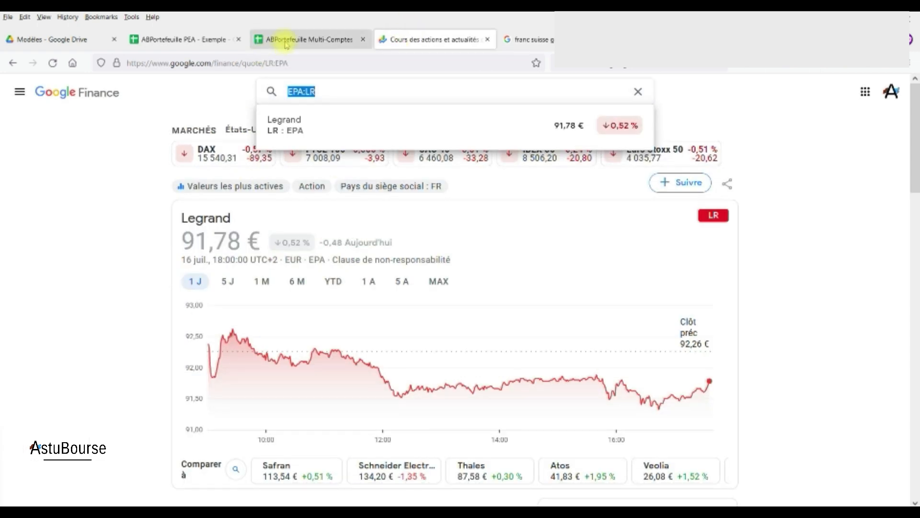
left_click(286, 42)
type("91")
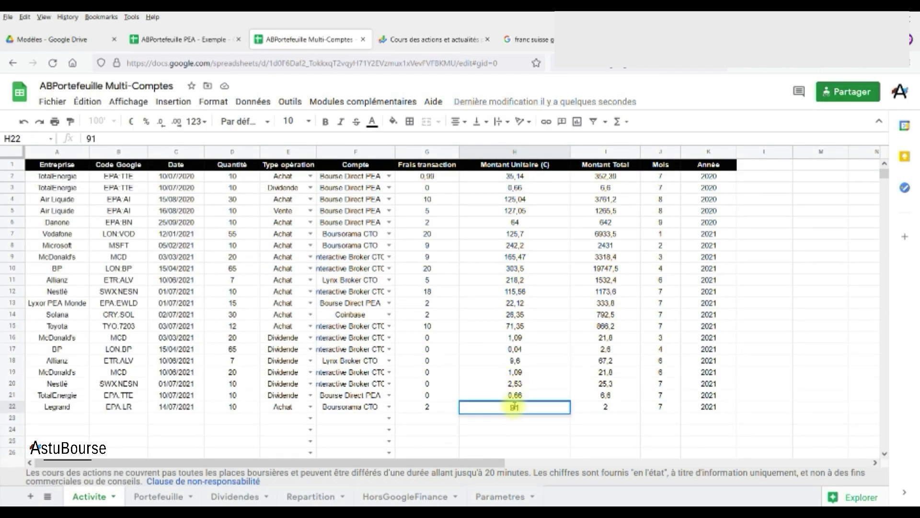
type(",35")
key("Return")
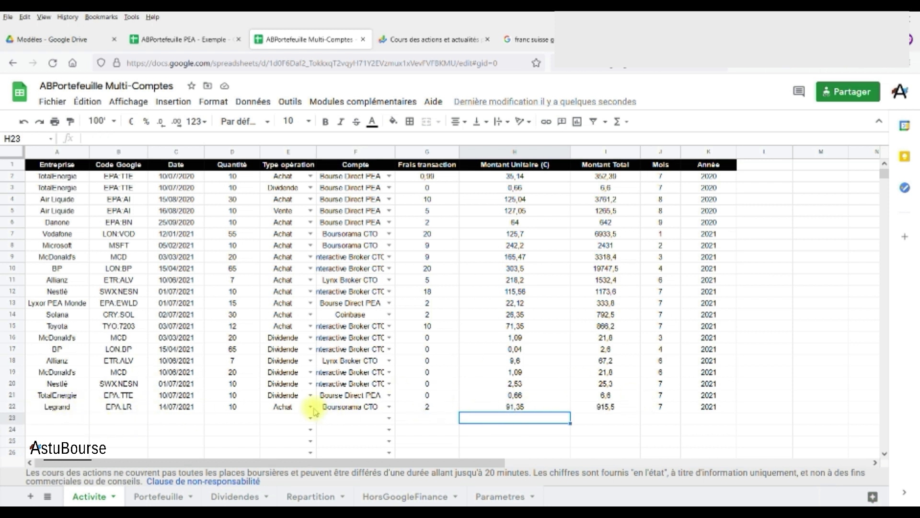
Duplicate the Legrand transaction from row 22 into row 23 and change the copy's operation type to Dividende
left_click_drag(56, 406, 709, 411)
key("ctrl+c")
left_click(57, 418)
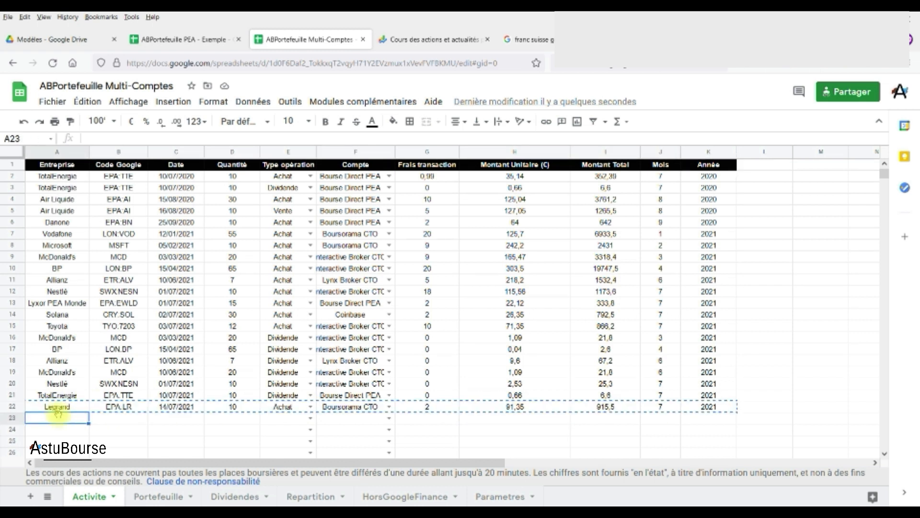
key("ctrl+v")
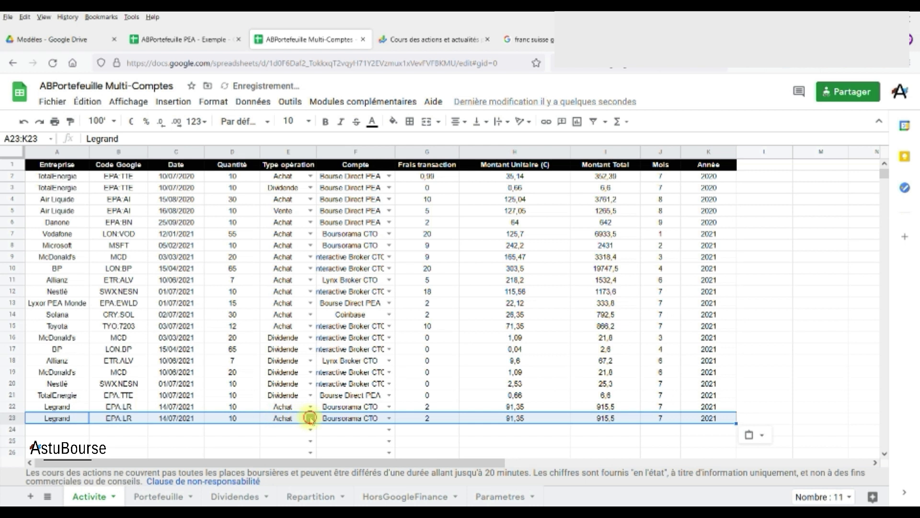
left_click(309, 418)
left_click(279, 376)
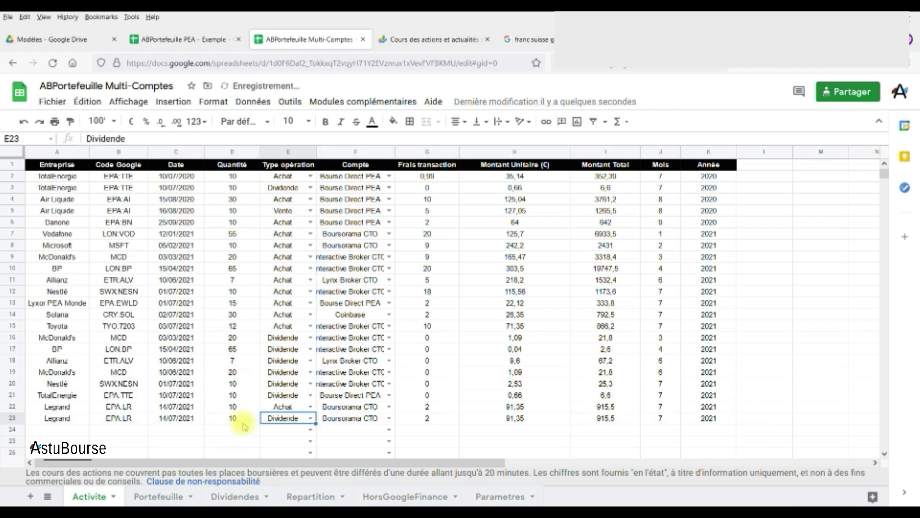
left_click(232, 430)
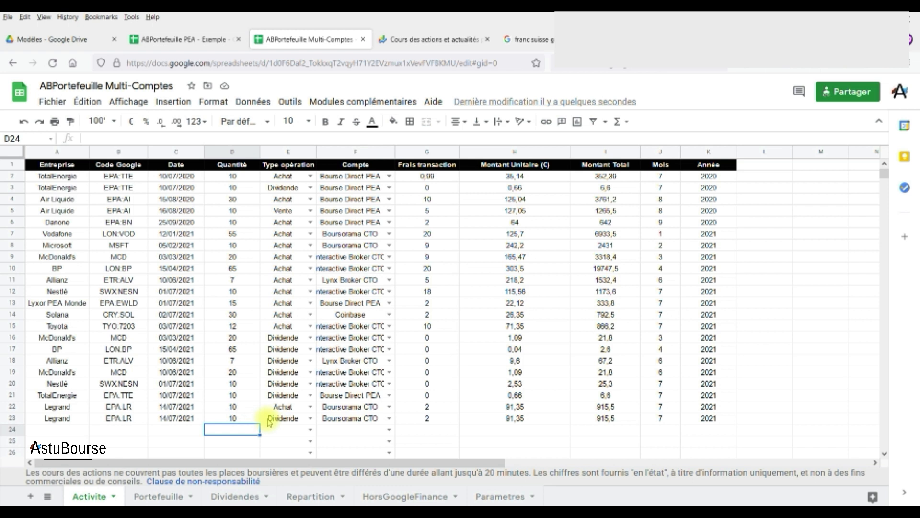
Set the Legrand dividend's unit amount to 2,56 and its transaction fee to 0 in row 23
left_click(517, 417)
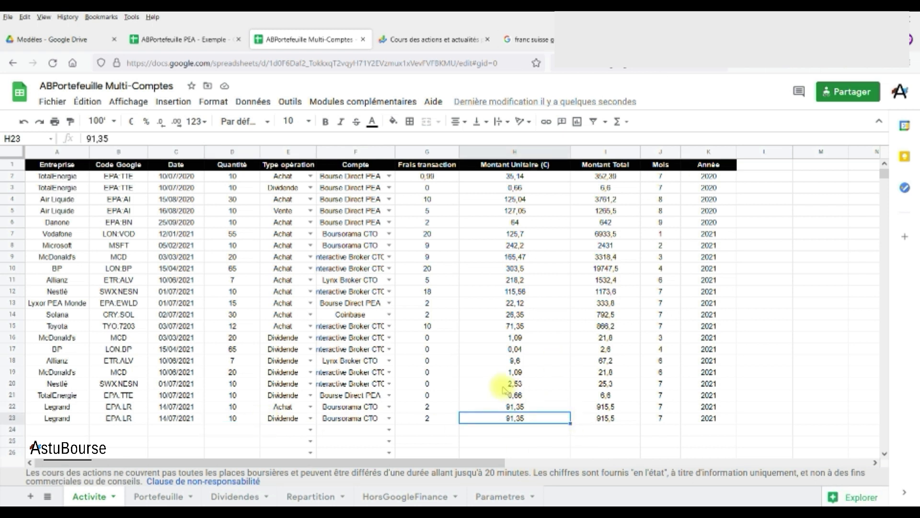
type("2,56")
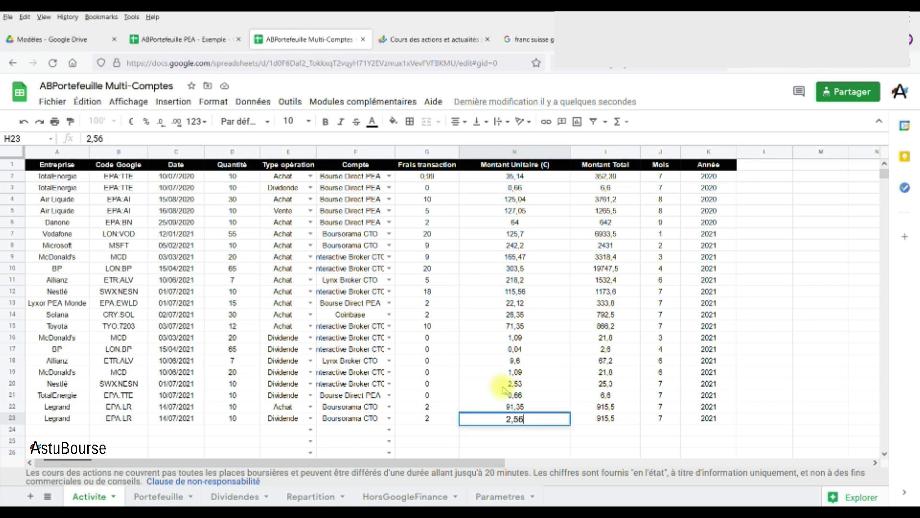
key("Return")
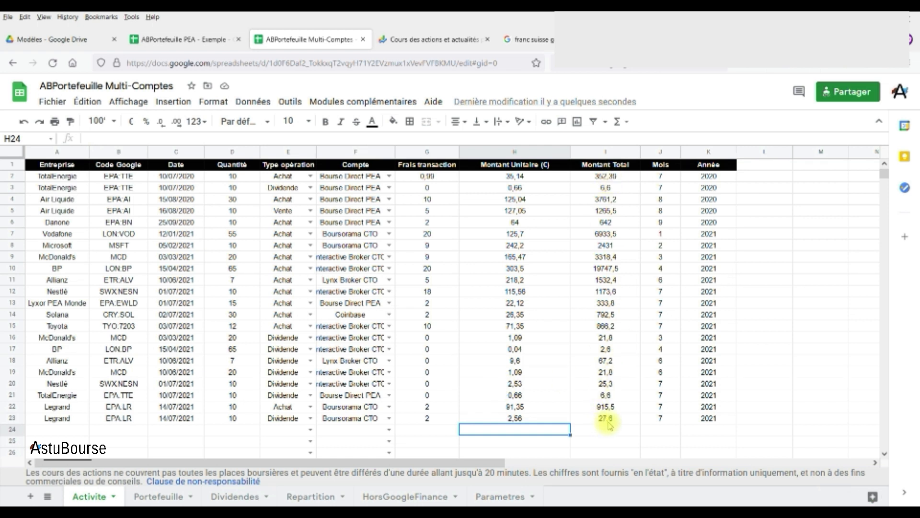
left_click(433, 419)
type("0")
key("Return")
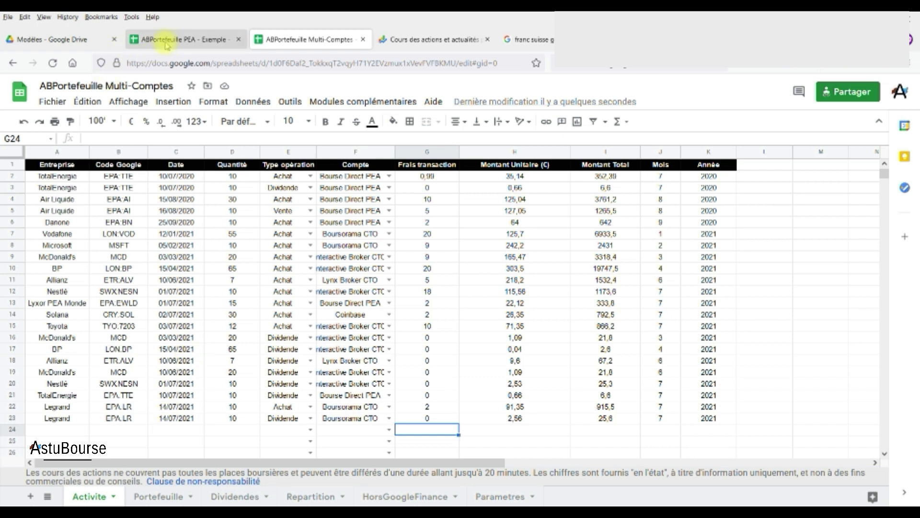
Enter 91,35 as Legrand's unit price in row 16 of the Portefeuille sheet, after reviewing the transactions in Activite
left_click(157, 497)
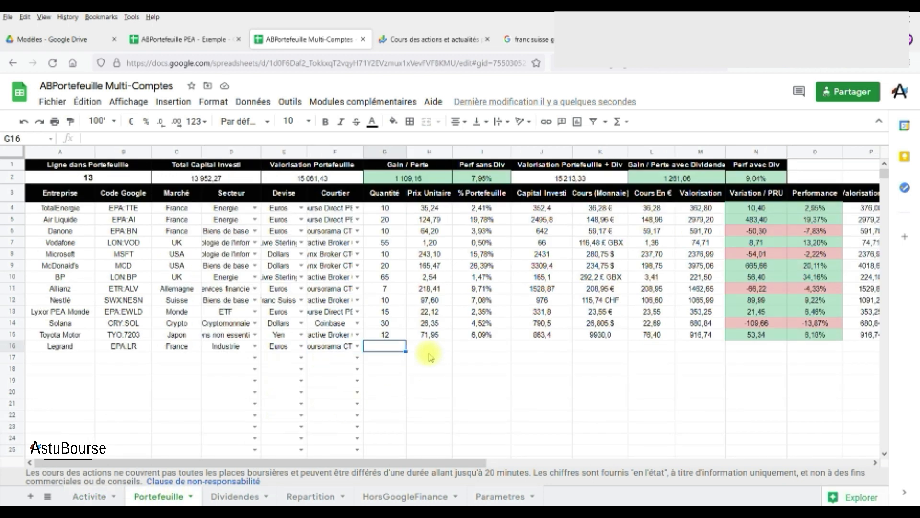
left_click(436, 347)
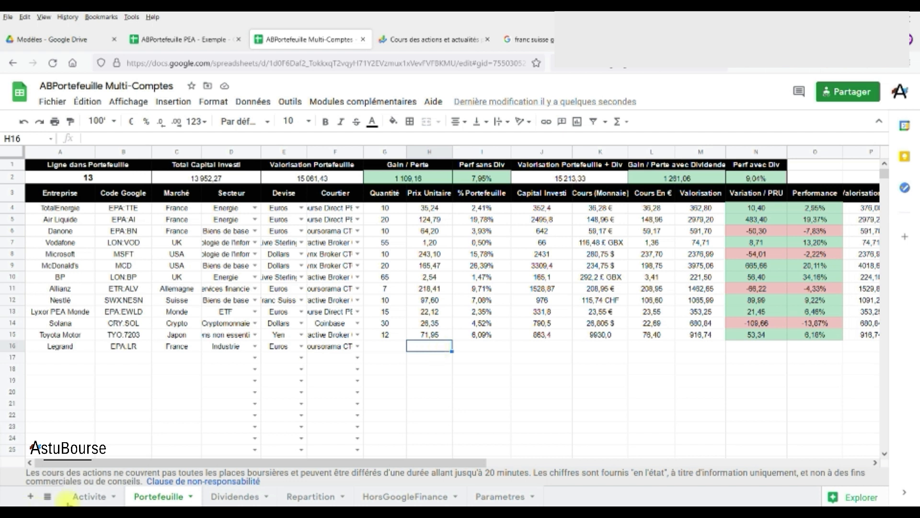
left_click(89, 496)
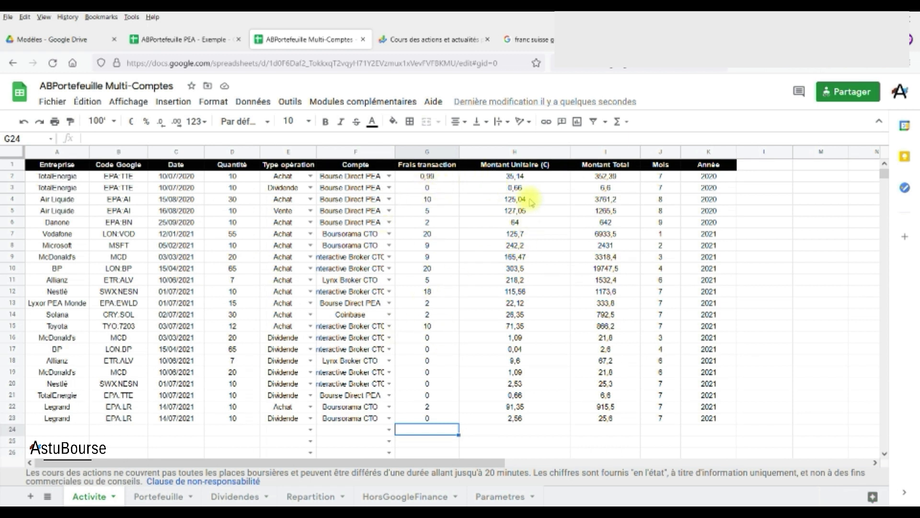
left_click(161, 496)
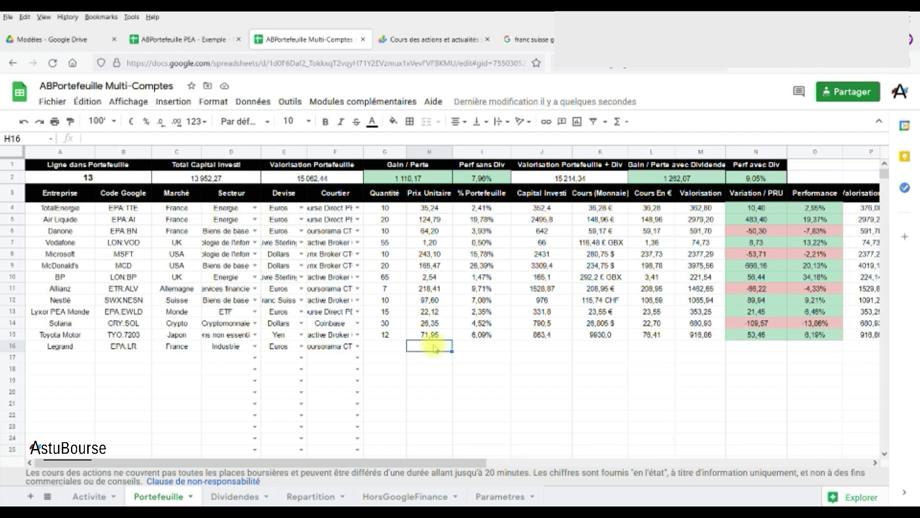
type("91,")
type("35")
key("Return")
Extend the row 15 formulas for quantity and for columns I to Q down to the Legrand row 16
left_click_drag(480, 335, 671, 350)
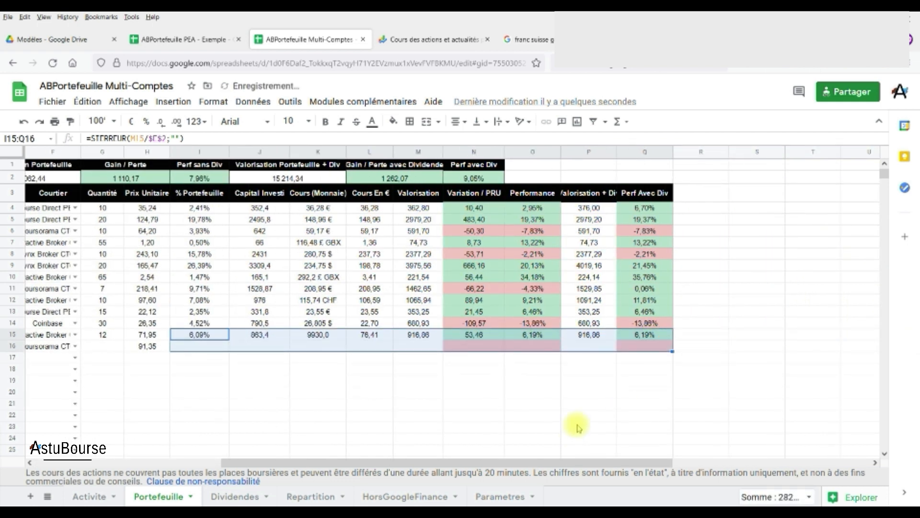
left_click_drag(281, 463, 252, 462)
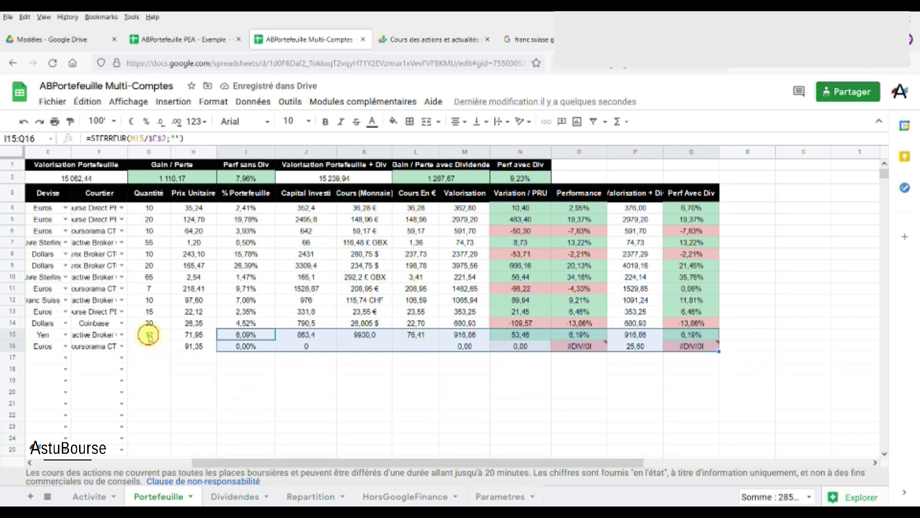
left_click(148, 334)
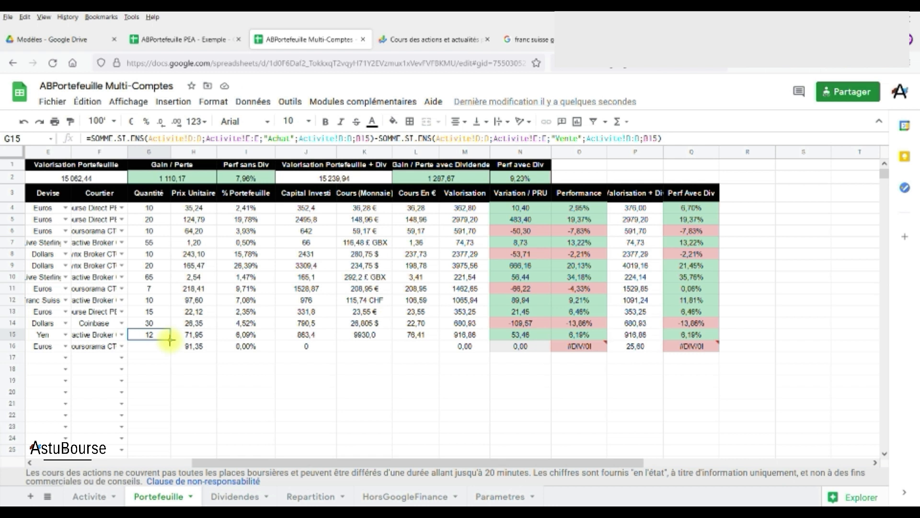
left_click_drag(170, 345, 170, 346)
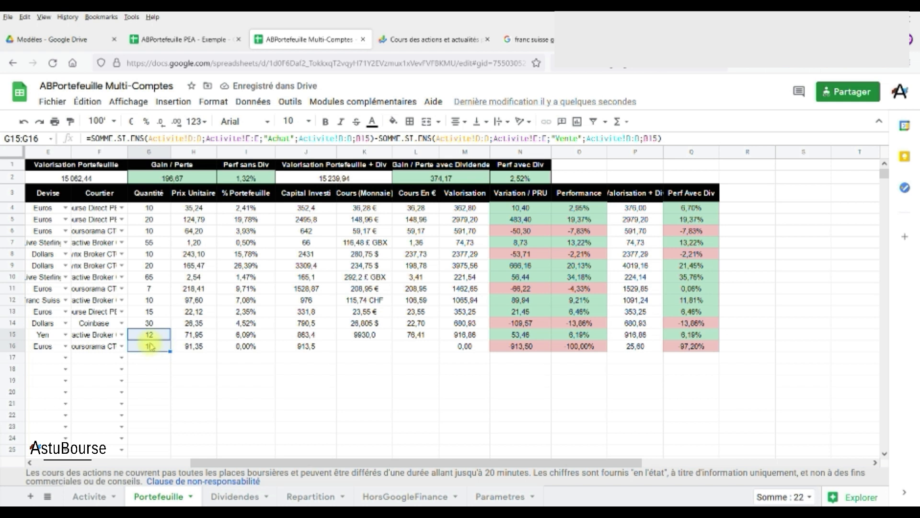
Inspect the price formula in K16 and the cryptocurrency table in HorsGoogleFinance, and return to Portefeuille
left_click(364, 346)
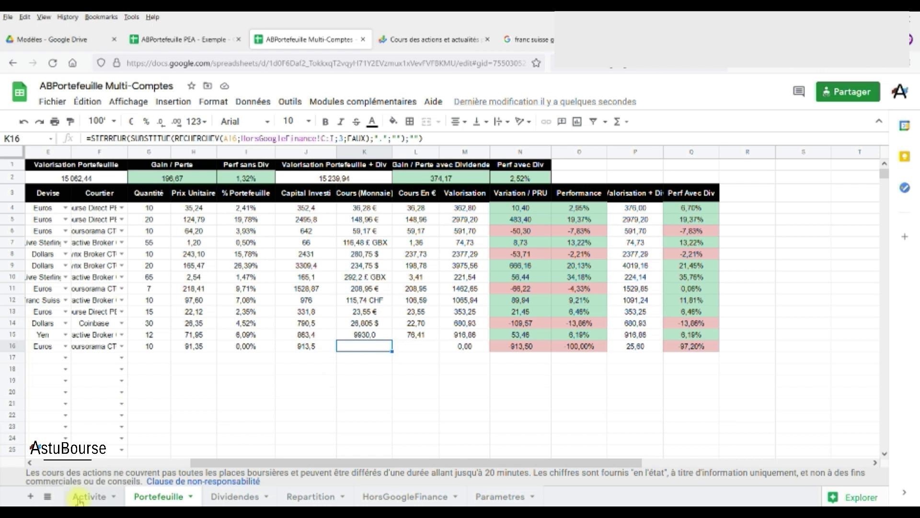
left_click(411, 497)
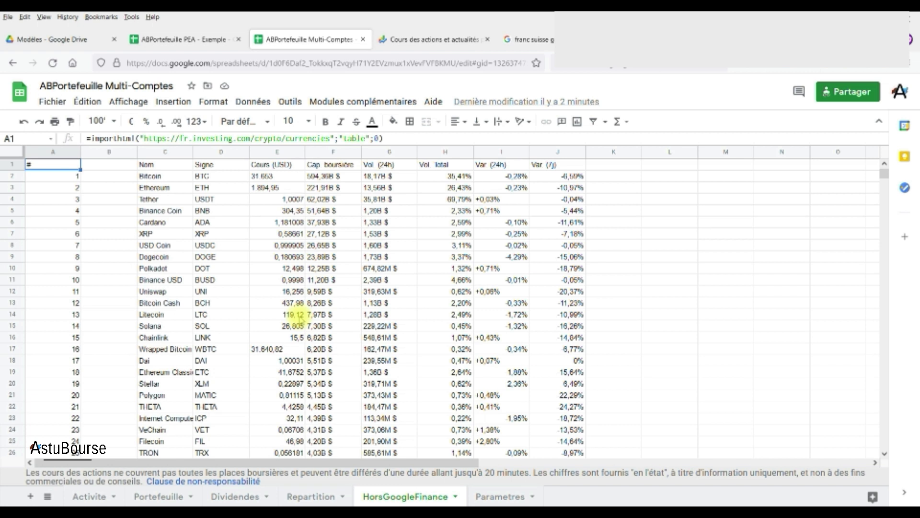
left_click(154, 496)
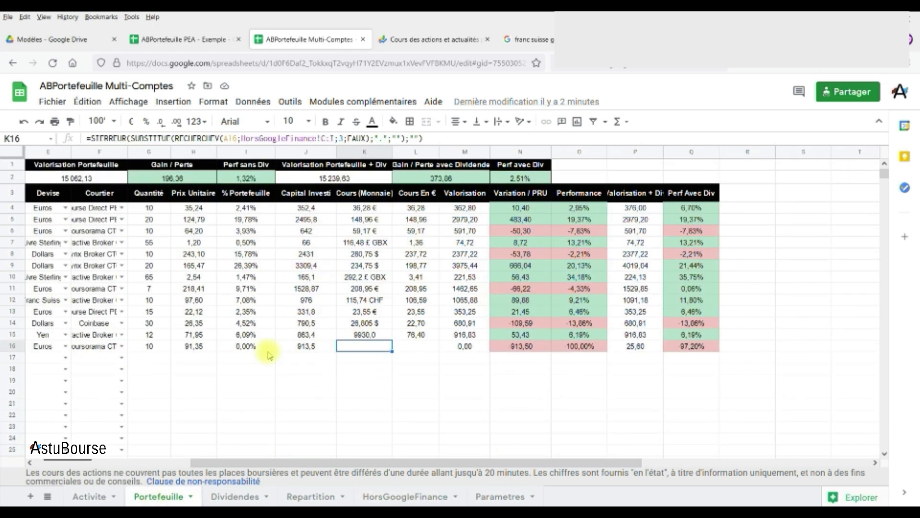
left_click_drag(300, 463, 325, 452)
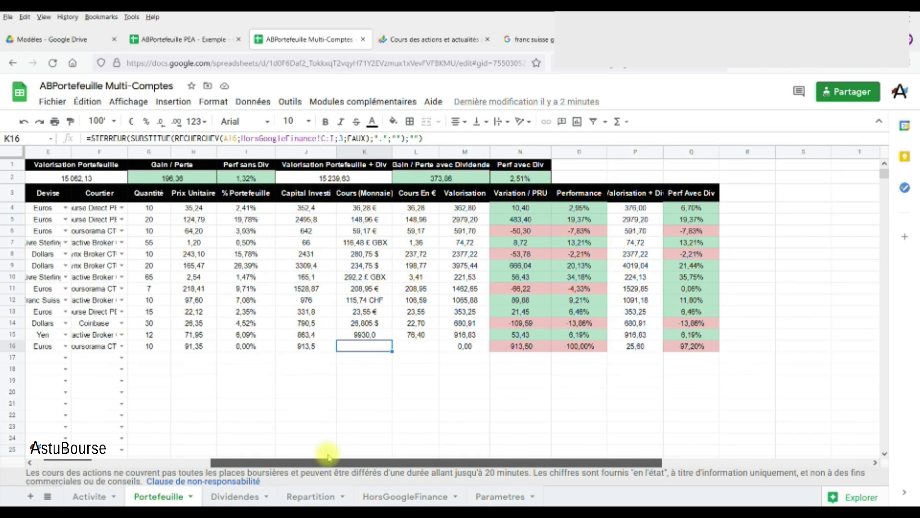
Replace the Cours (Monnaie) formula of Legrand in K16 with a copy of Solana's formula from K14
left_click(354, 325)
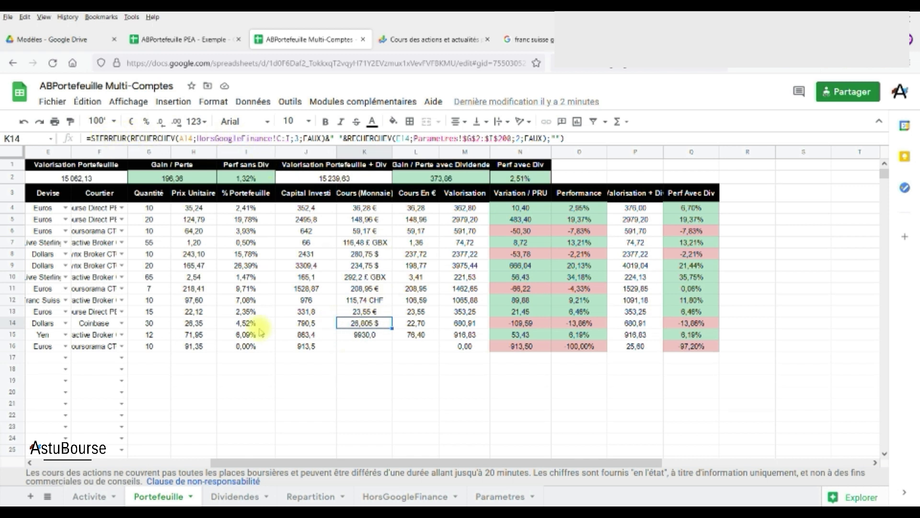
left_click(147, 136)
triple_click(161, 142)
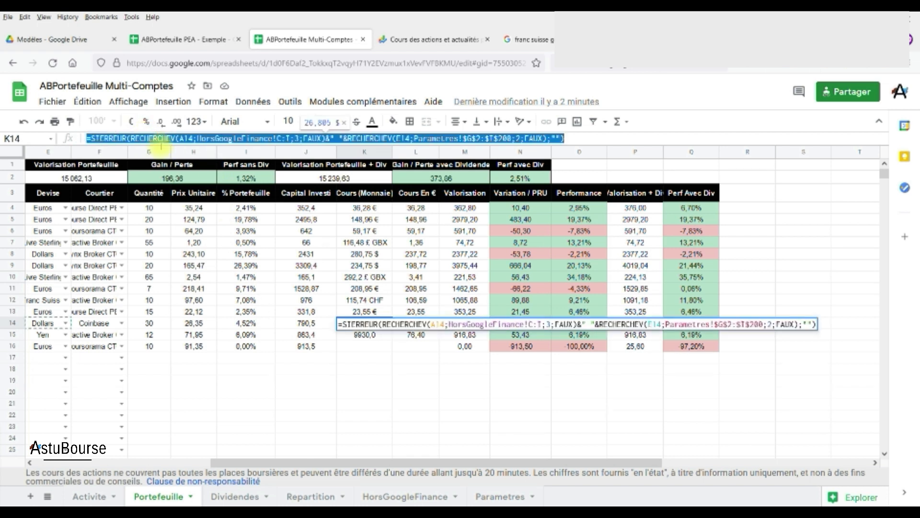
key("Escape")
left_click(367, 345)
left_click(443, 136)
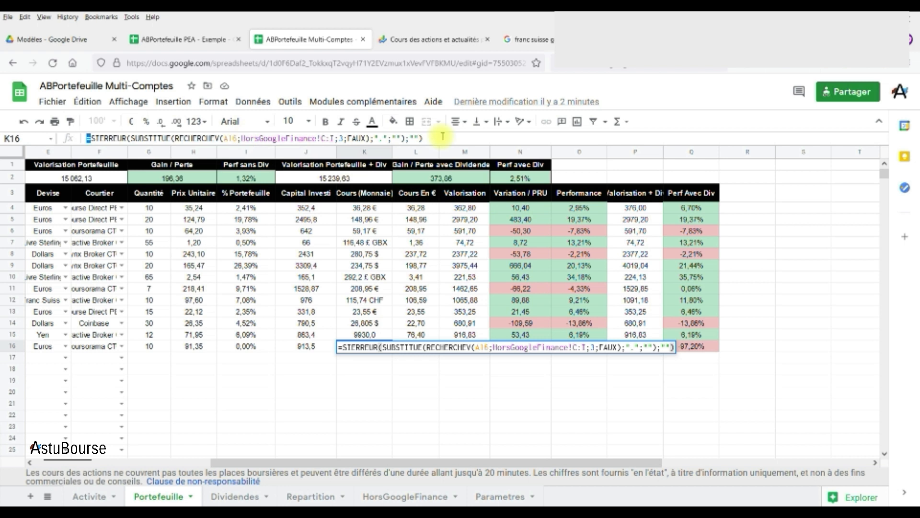
triple_click(434, 137)
type("=SIERREUR(RECHERCHEV(A14;HorsGoogleFinance!C:T;3;FAUX)&\" \"&RECHERCHEV(E14;Parametres!$G$2:$T$200;2;FAUX);\"\"")
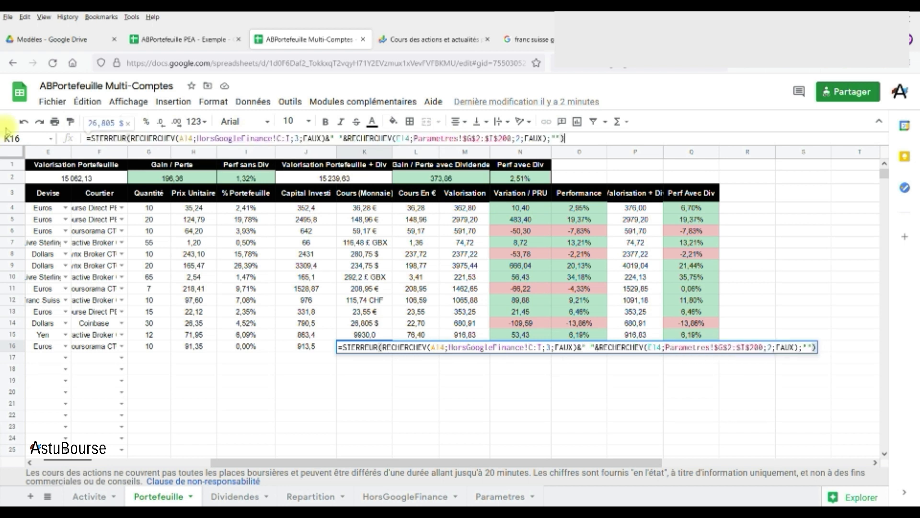
Point the HorsGoogleFinance lookup formula in Legrand's K16 at its own row, with references A16 and E16
left_click(189, 138)
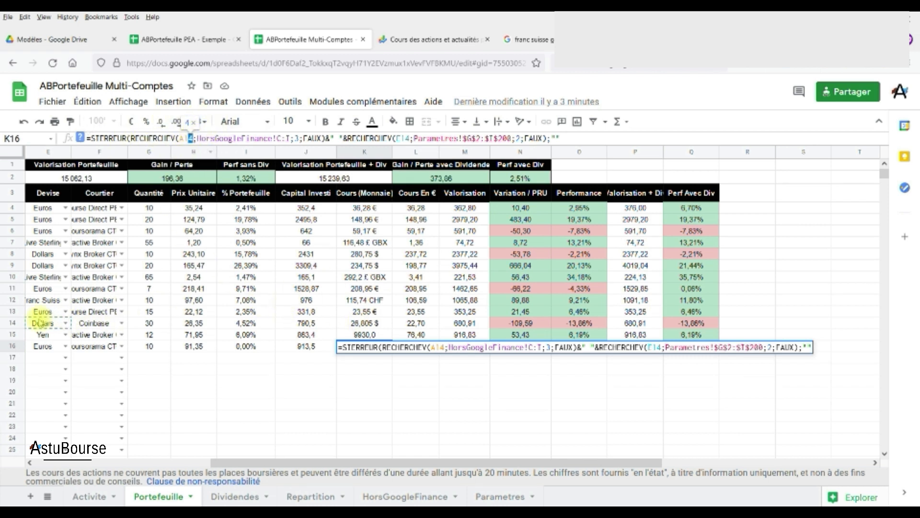
left_click_drag(468, 464, 171, 411)
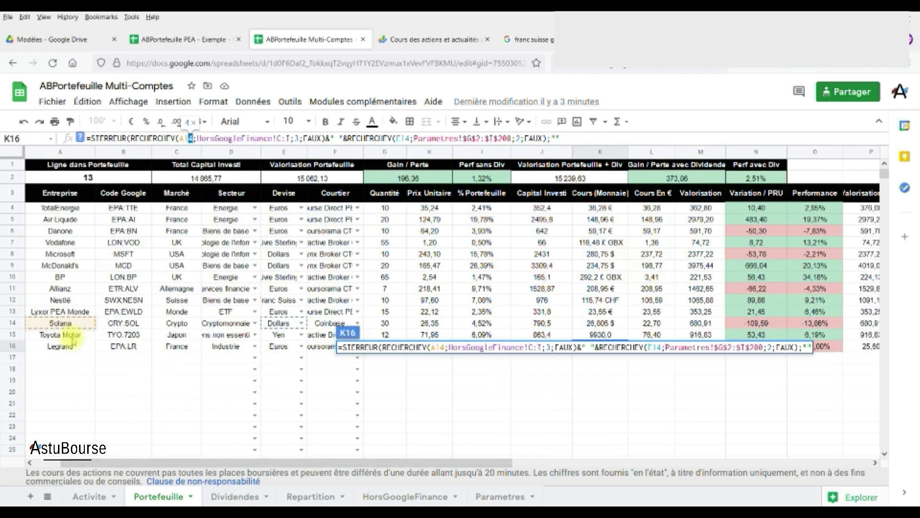
left_click(192, 140)
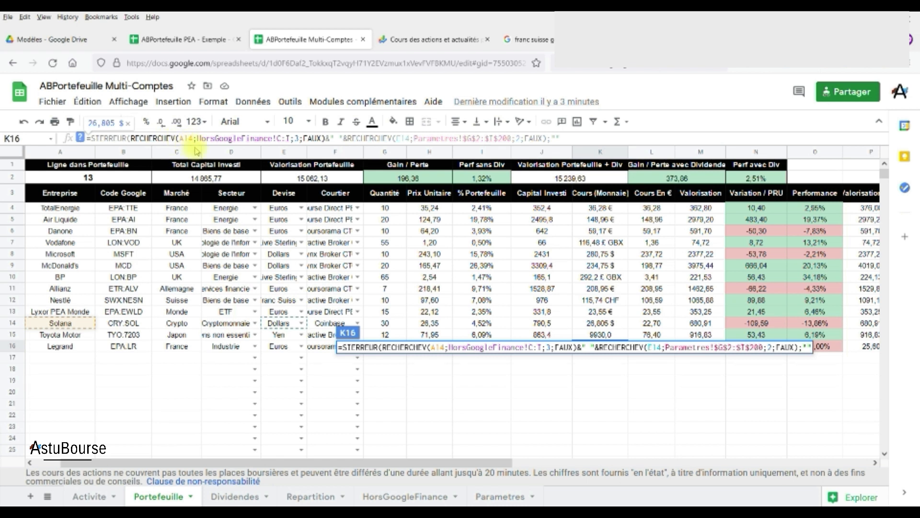
key("BackSpace")
type("6")
left_click(408, 138)
key("BackSpace")
type("6")
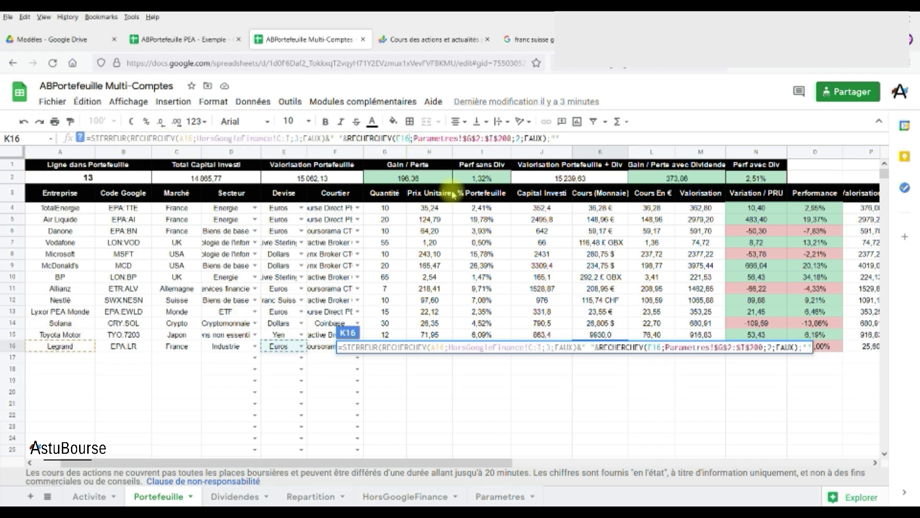
key("Return")
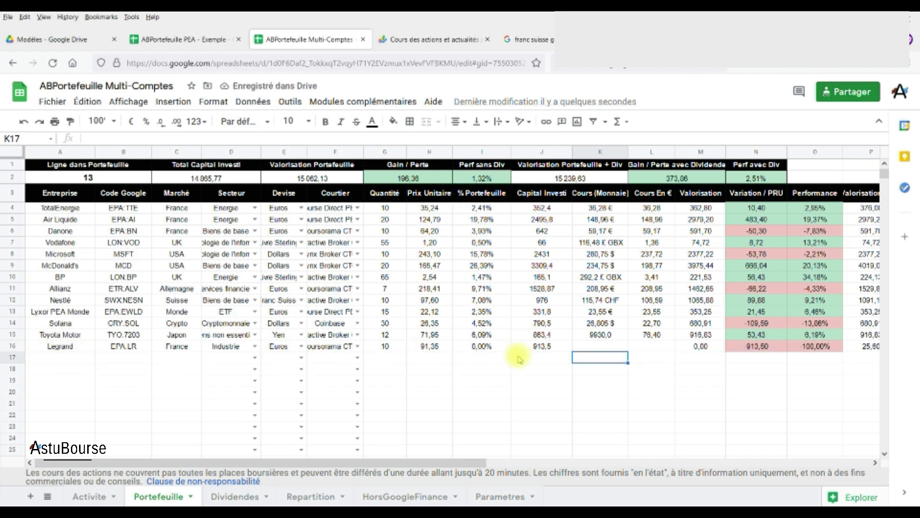
left_click(600, 346)
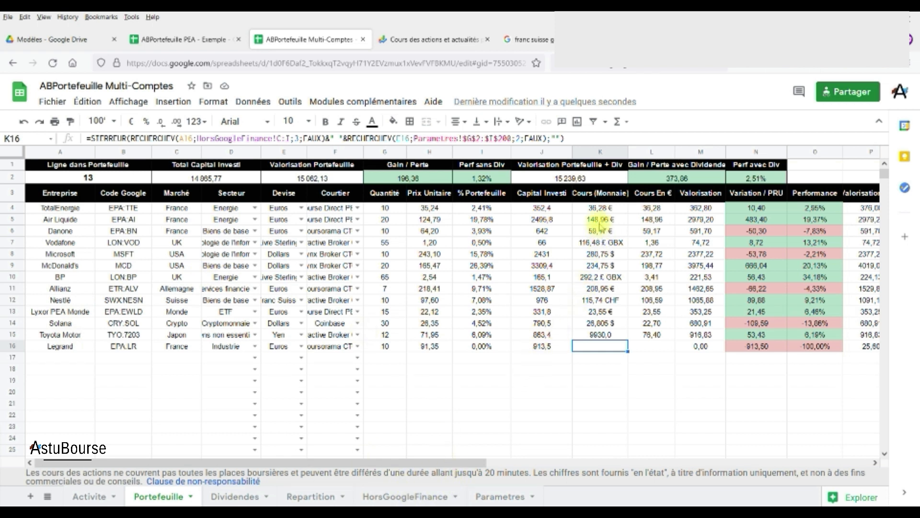
Replace Legrand's K16 formula with Air Liquide's GOOGLEFINANCE formula from K5, with B16 as the ticker reference
left_click(601, 222)
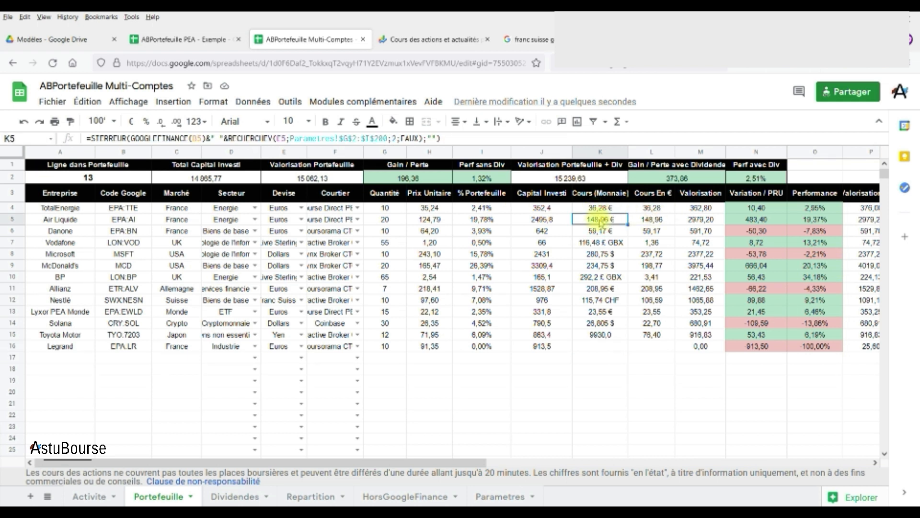
left_click(463, 138)
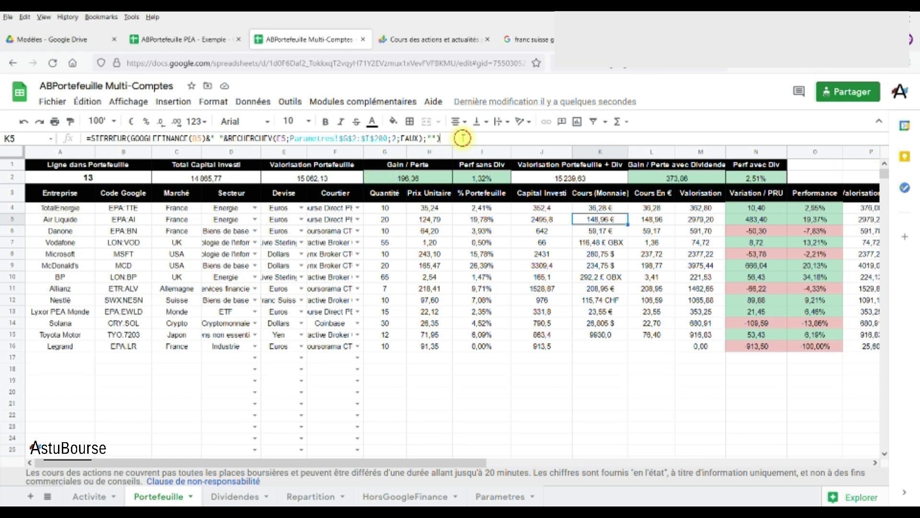
key("Escape")
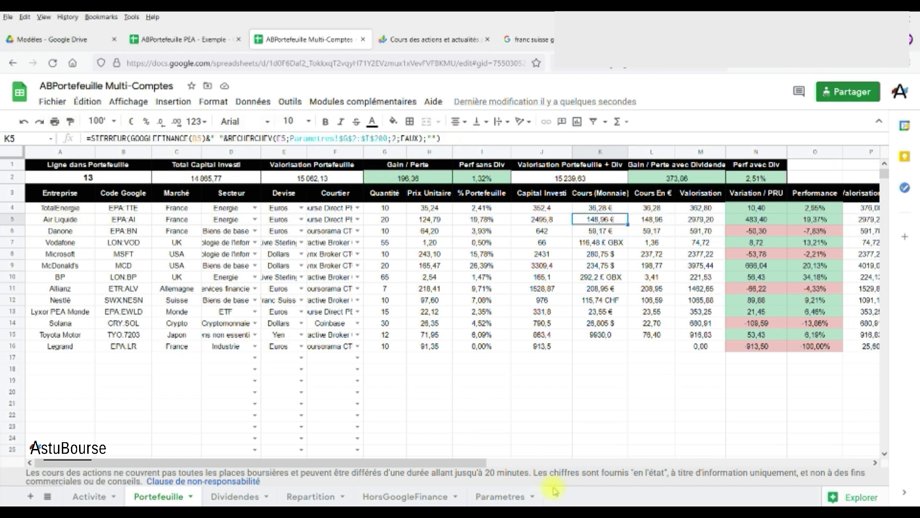
double_click(597, 346)
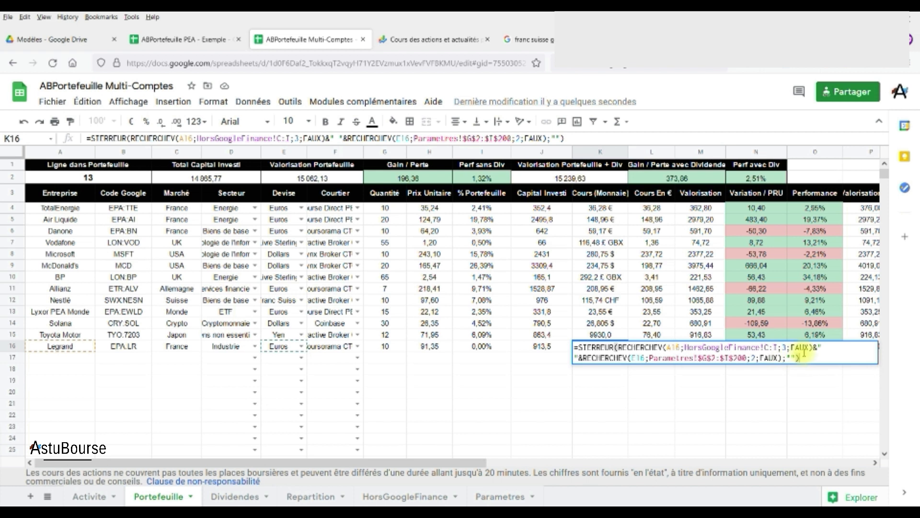
left_click_drag(806, 355, 504, 347)
type("=SIERREUR(GOOGLEFINANCE(B5)&\" \"&RECHERCHEV(E5;Parametres!$G$2:$T$200;2;FAUX);\"\")")
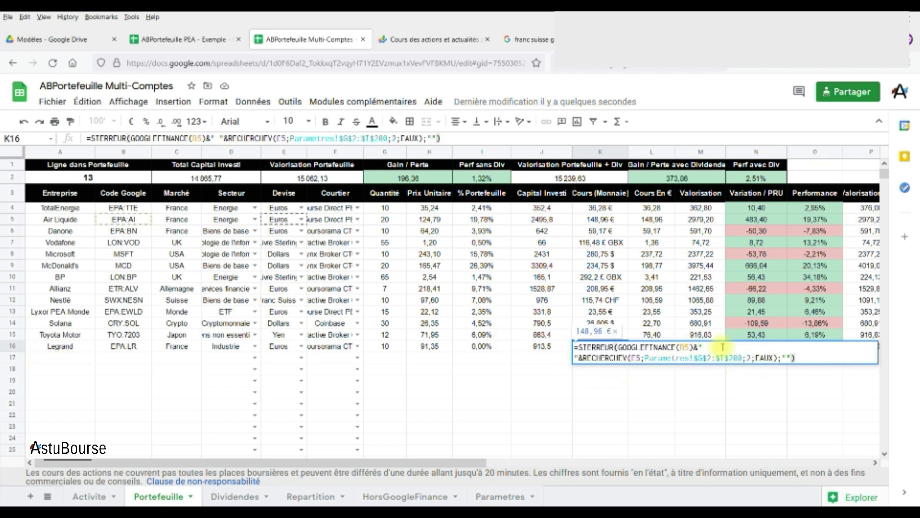
key("BackSpace")
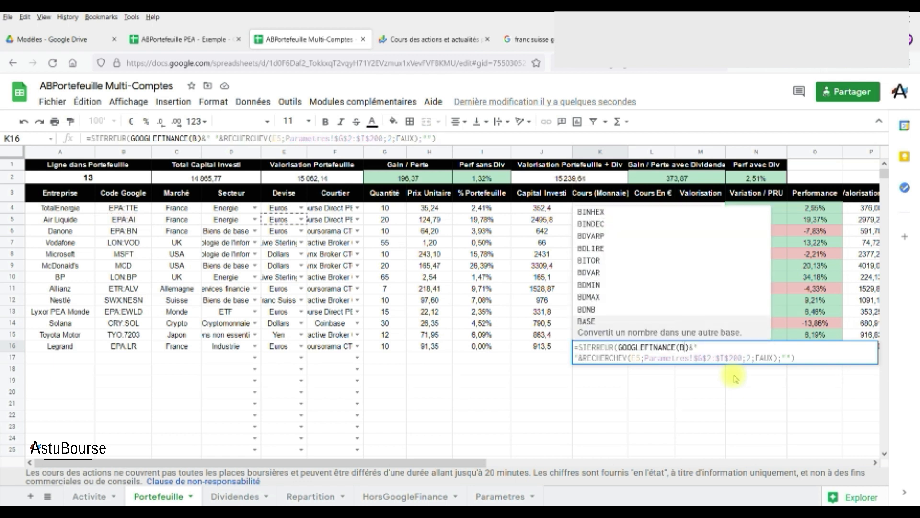
type("16")
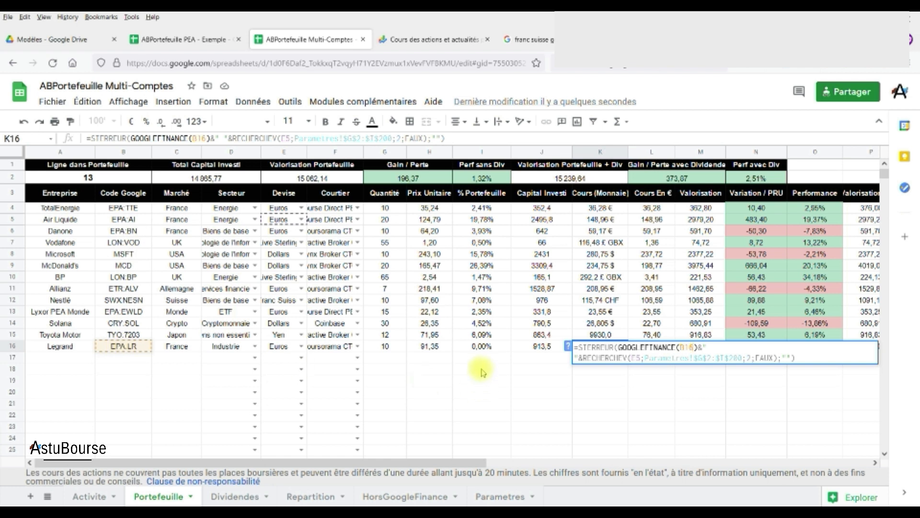
key("Return")
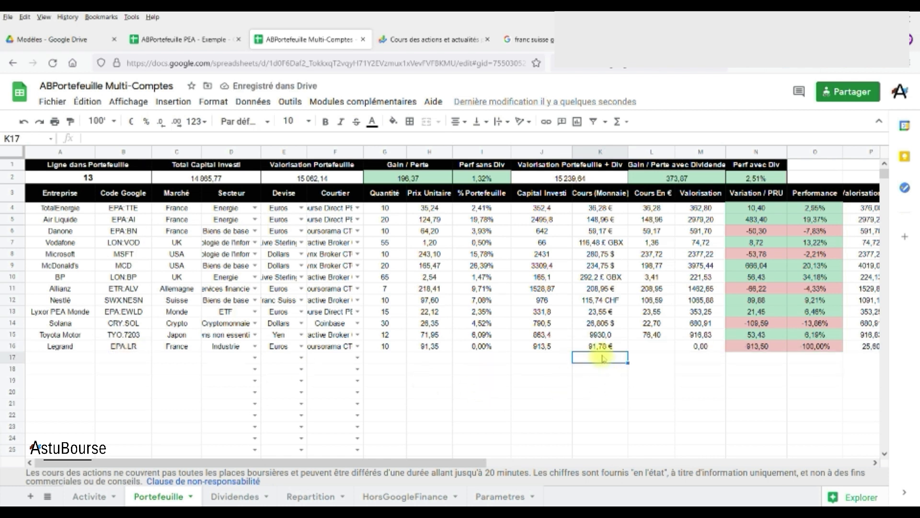
Copy Air Liquide's Cours En € formula from L5 and compare it with Solana's formula in L14
left_click(651, 219)
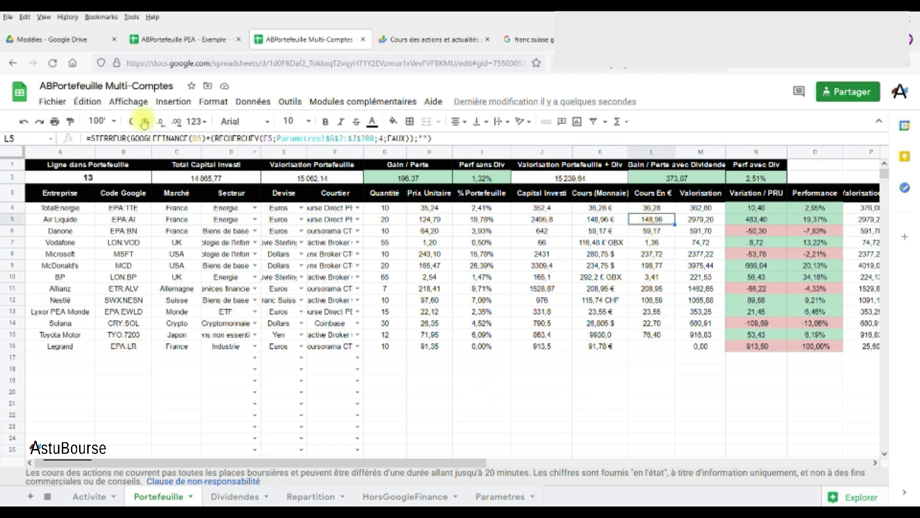
left_click(278, 138)
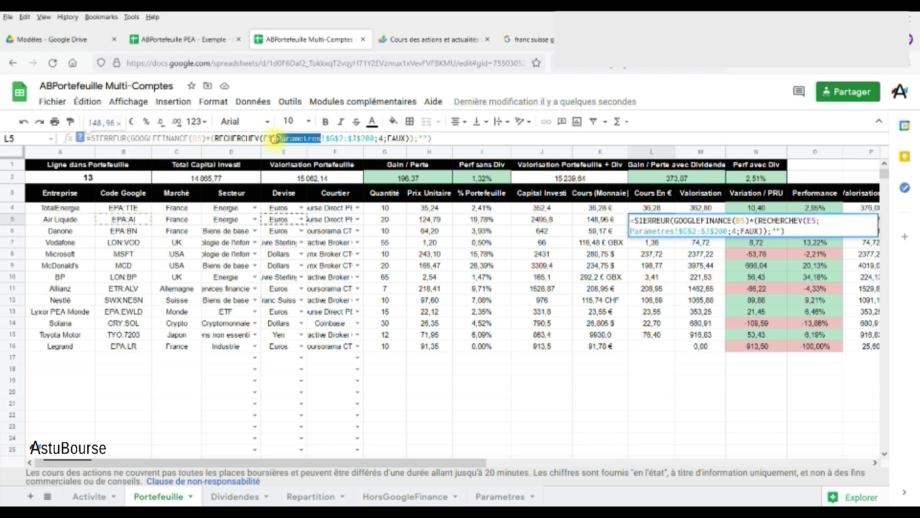
left_click_drag(450, 140, 114, 144)
right_click(114, 144)
left_click(123, 201)
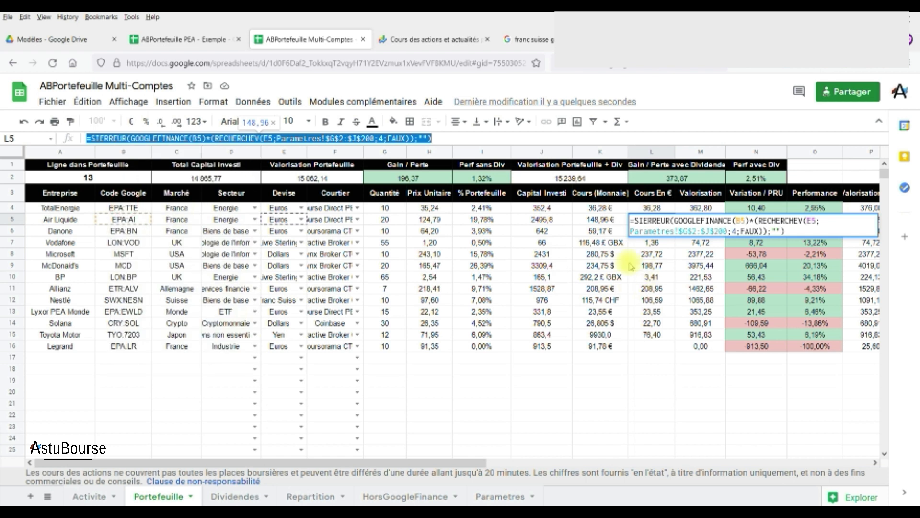
key("Escape")
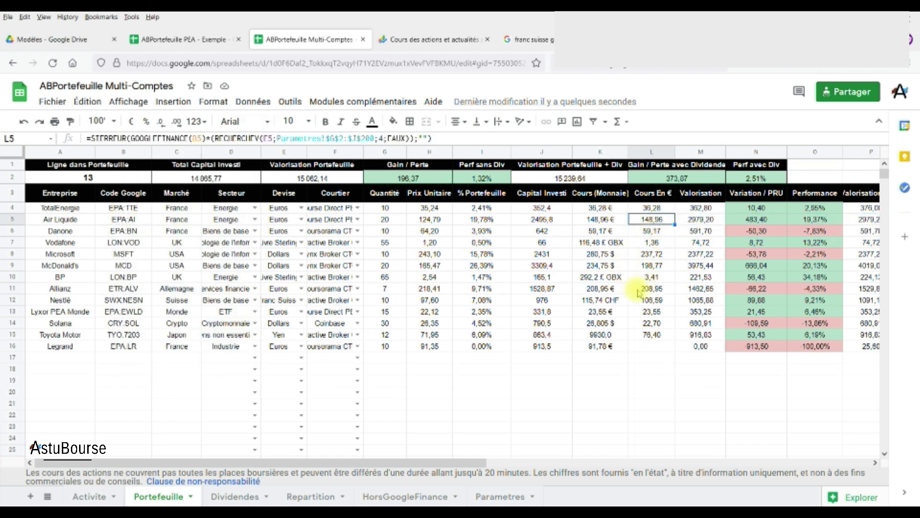
left_click(652, 311)
left_click(64, 324)
left_click(651, 323)
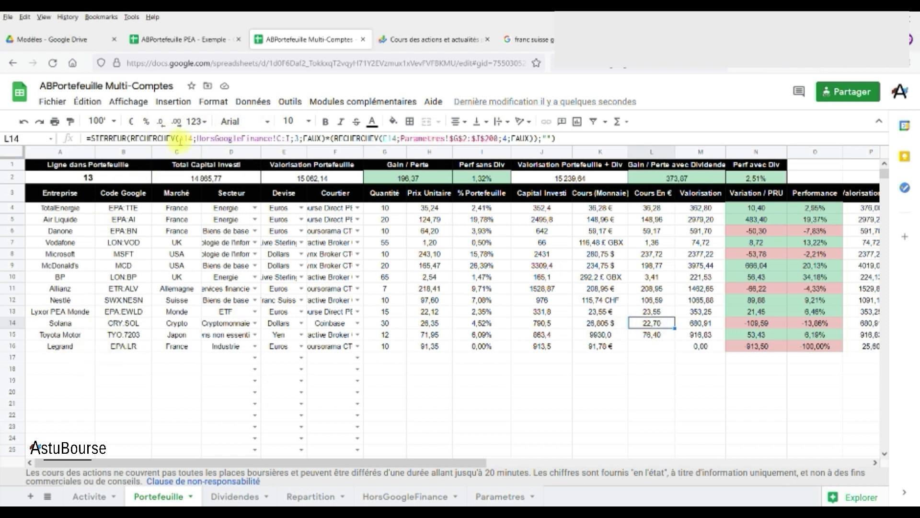
left_click(651, 219)
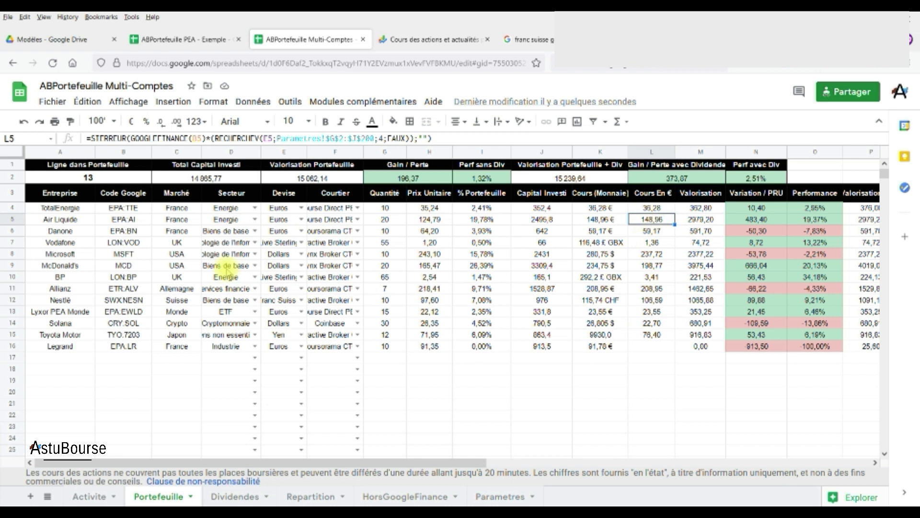
Replace Legrand's Cours En € formula in L16 with the copied GOOGLEFINANCE formula, using B16 as the ticker reference
double_click(653, 347)
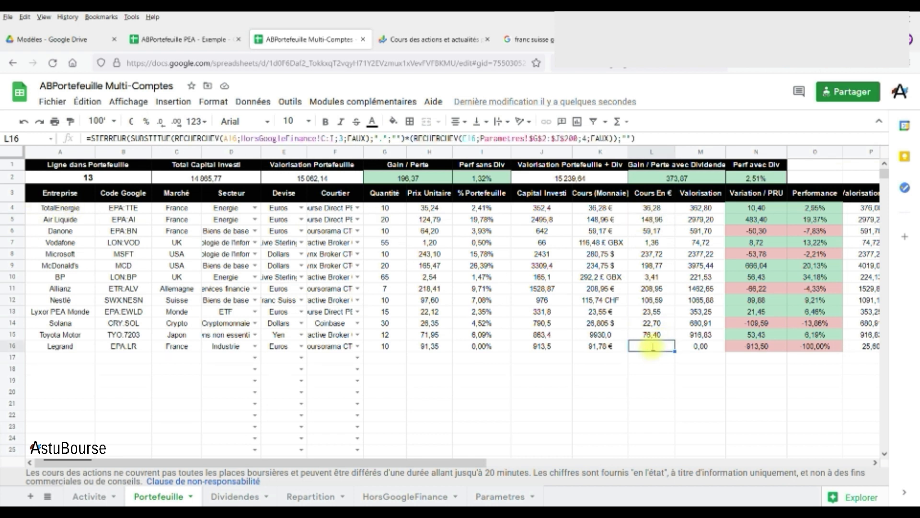
left_click_drag(791, 365, 597, 330)
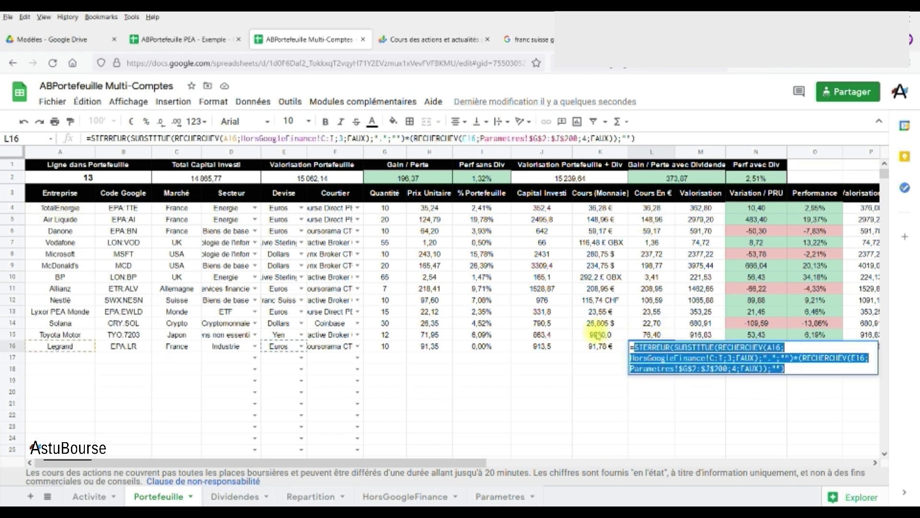
key("ctrl+v")
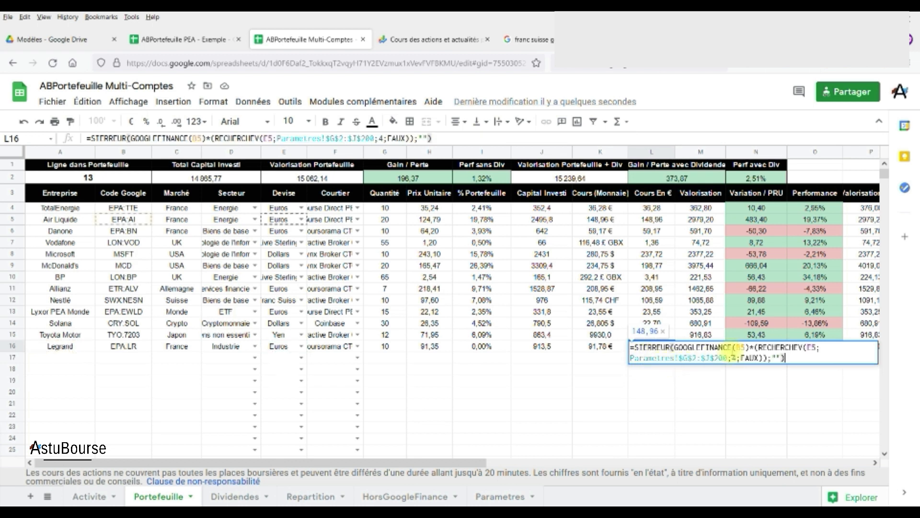
left_click(742, 347)
type("B16")
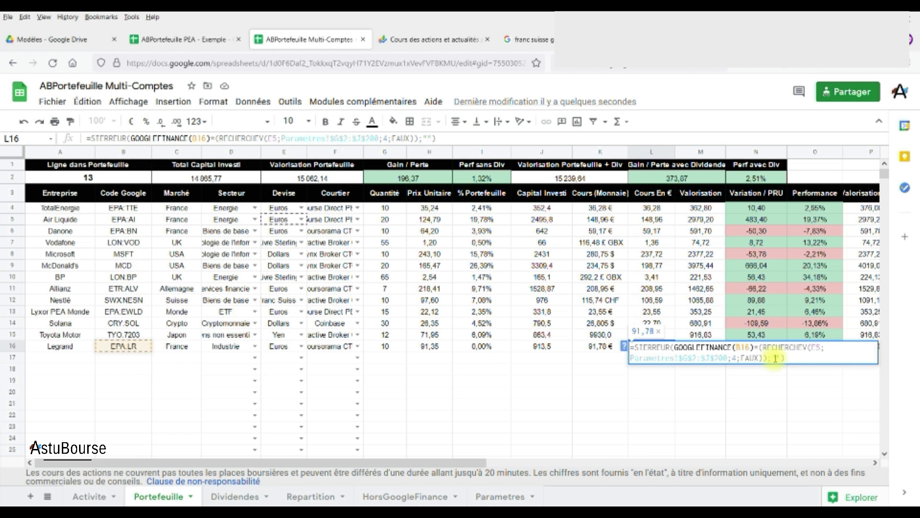
key("Return")
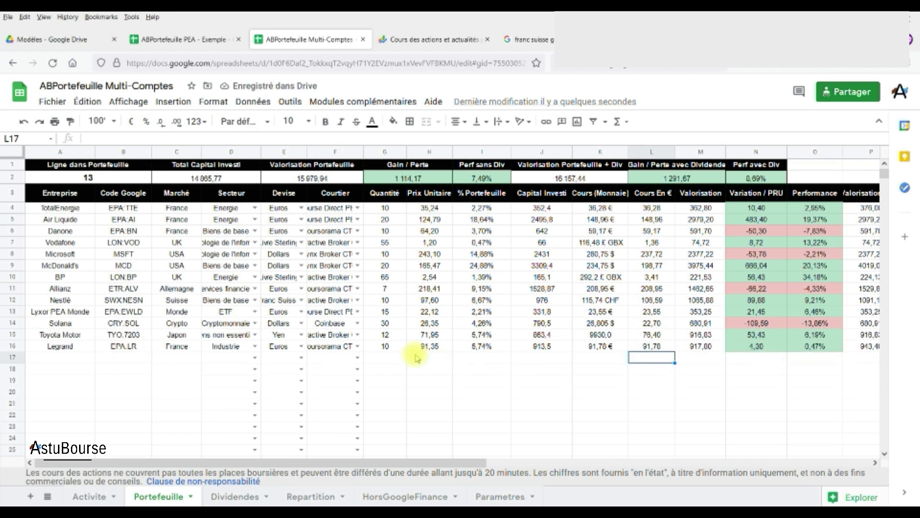
Set Legrand's currency to Dollars in E16 and point the currency lookup in the K16 formula at E16
left_click(301, 346)
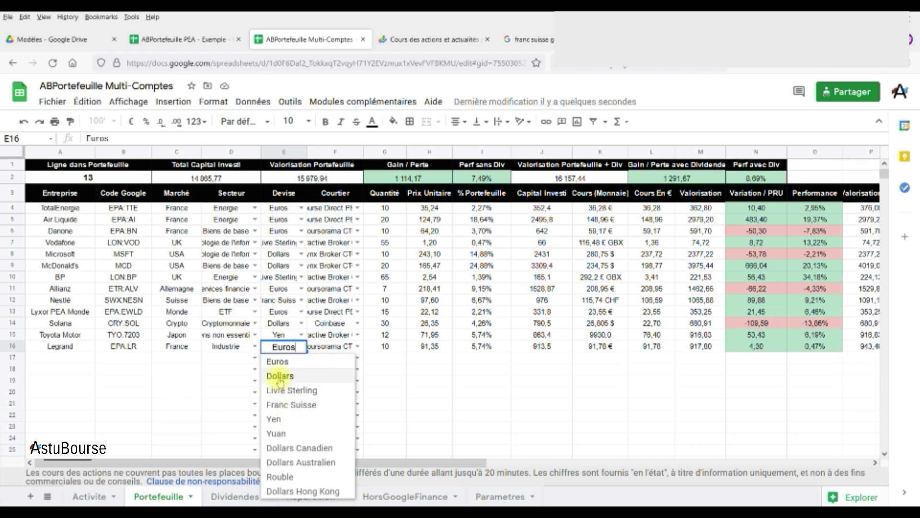
left_click(281, 378)
left_click(605, 344)
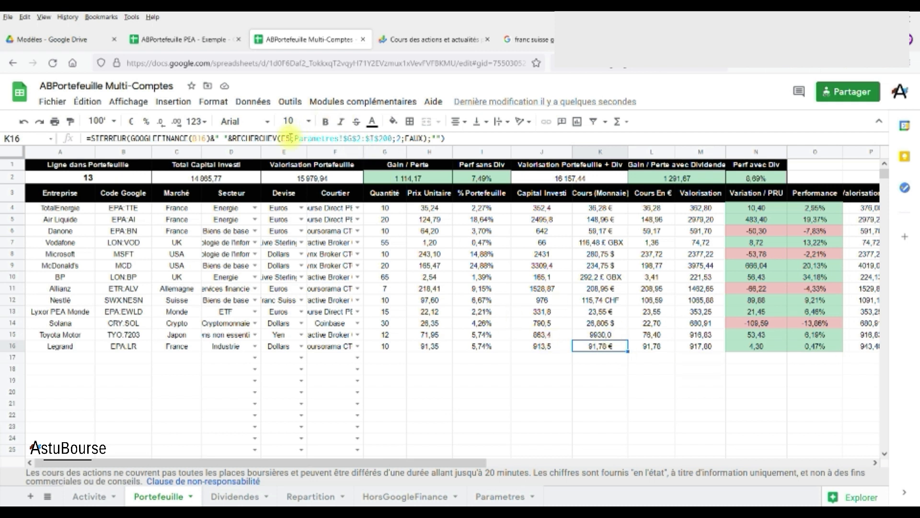
key("F2")
key("BackSpace")
key("BackSpace")
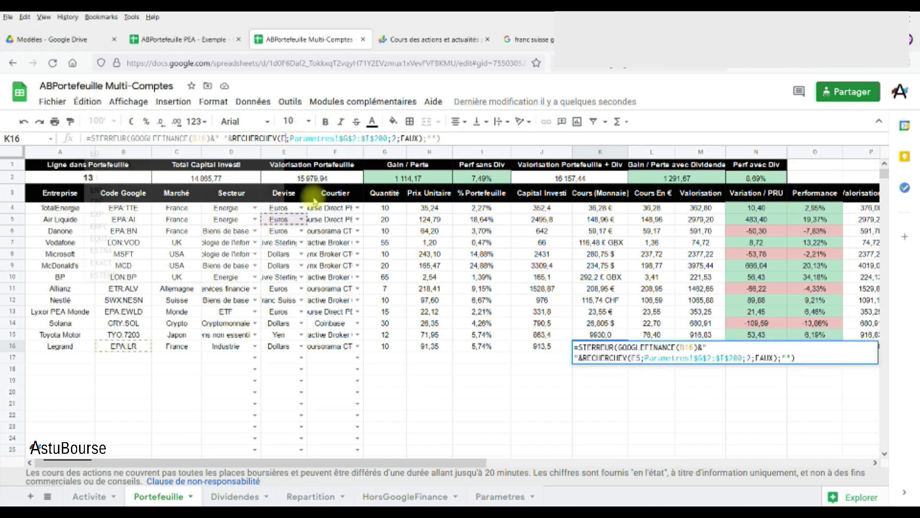
type("E16")
key("Return")
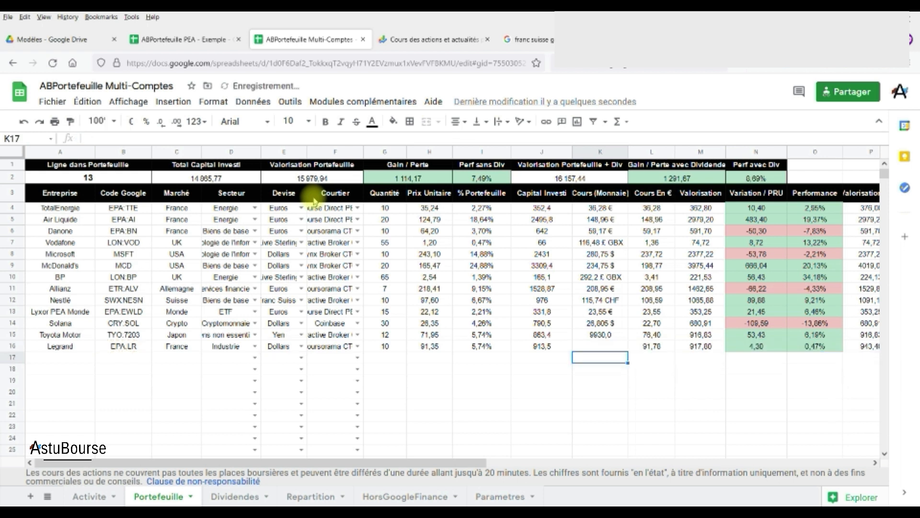
left_click(607, 348)
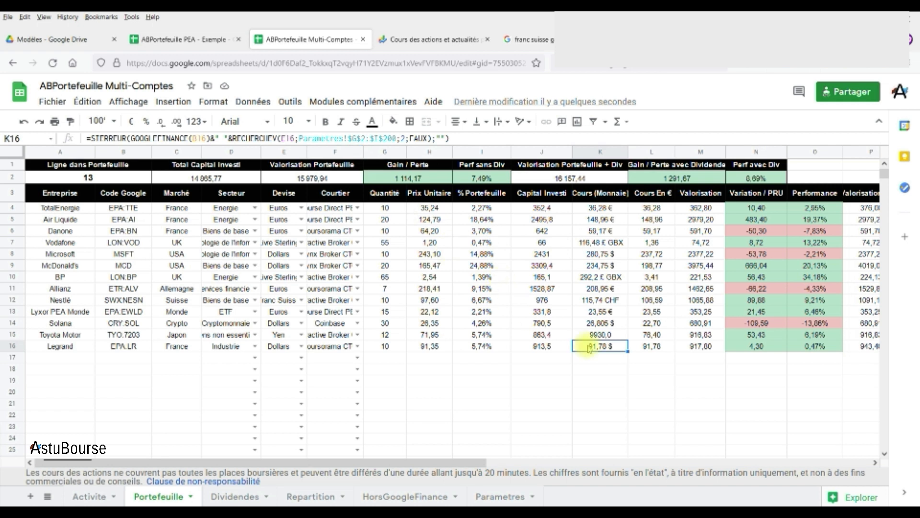
Change the currency lookup reference in Legrand's Cours En € formula in L16 to E16
left_click(654, 346)
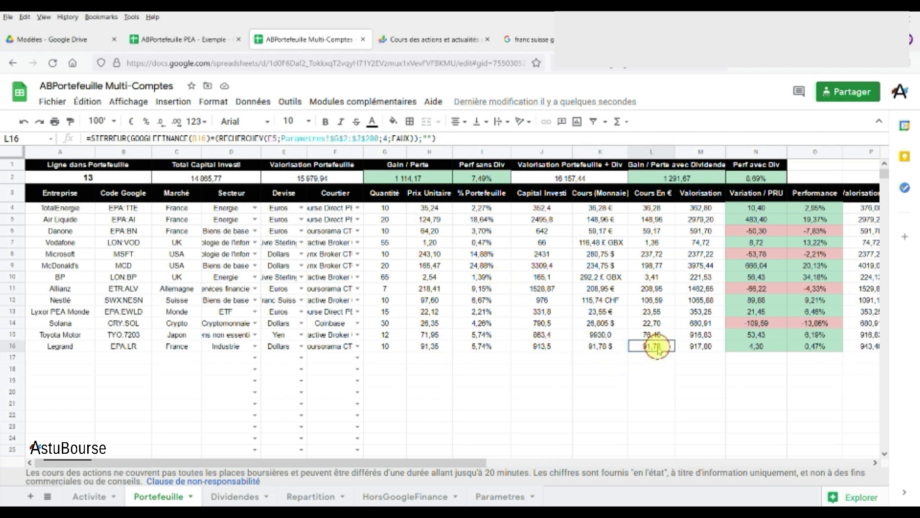
double_click(274, 138)
key("Delete")
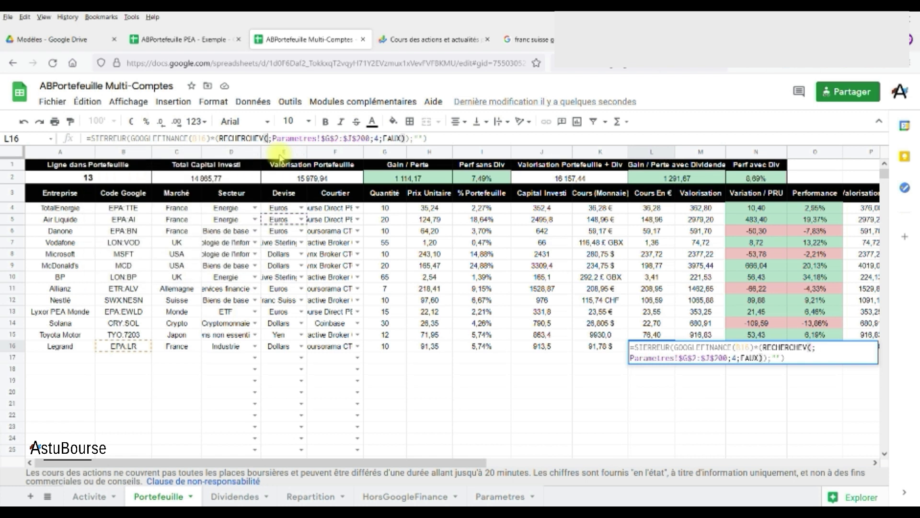
type("E16")
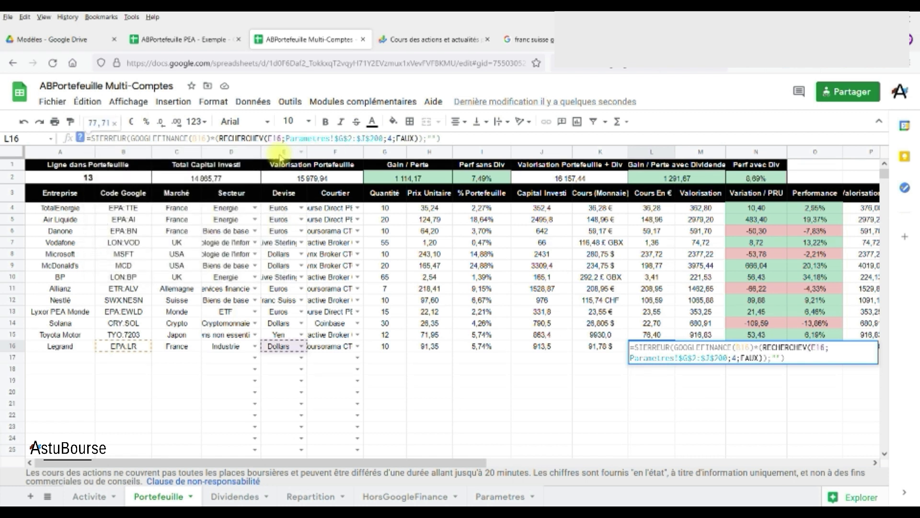
key("Return")
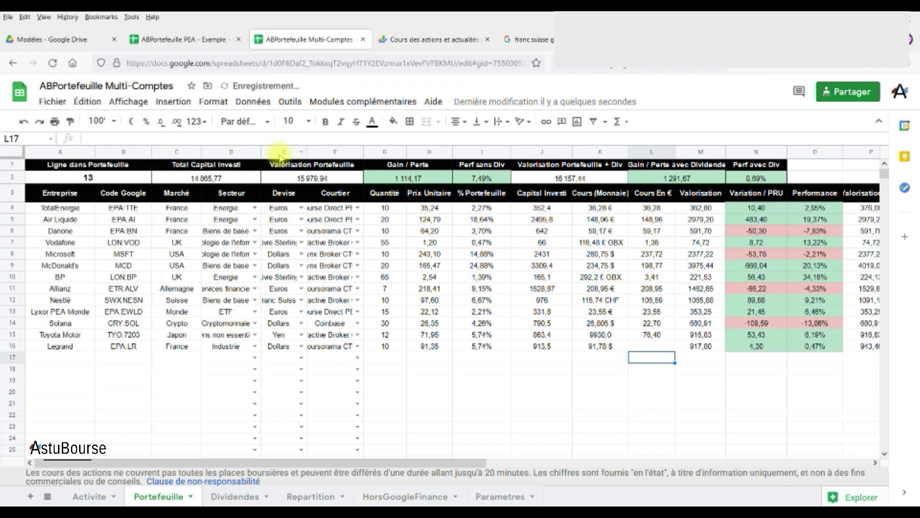
left_click(651, 348)
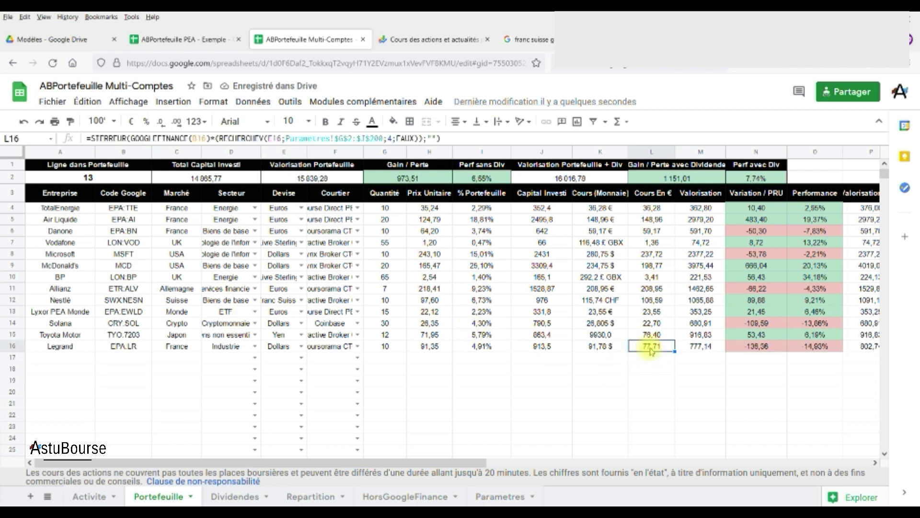
Try Yen as Legrand's currency in E16 of Portefeuille, and set it back to Euros
left_click(613, 347)
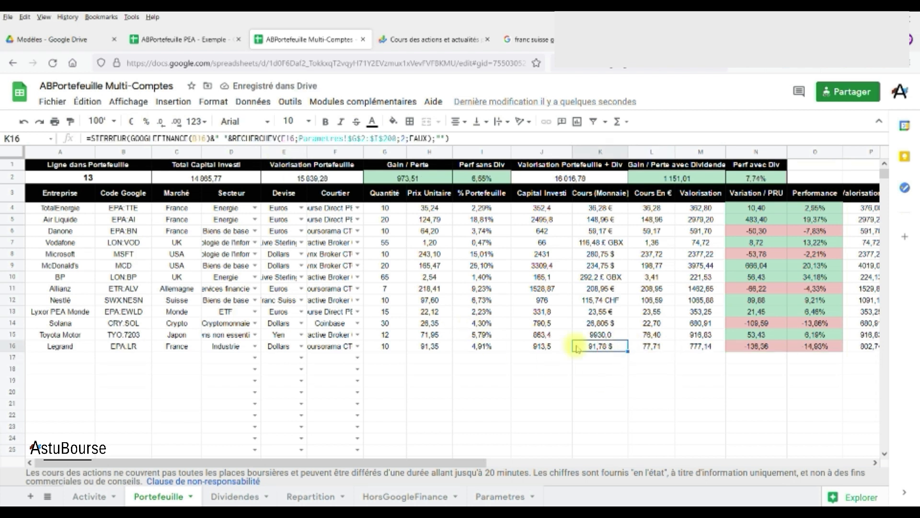
left_click(300, 347)
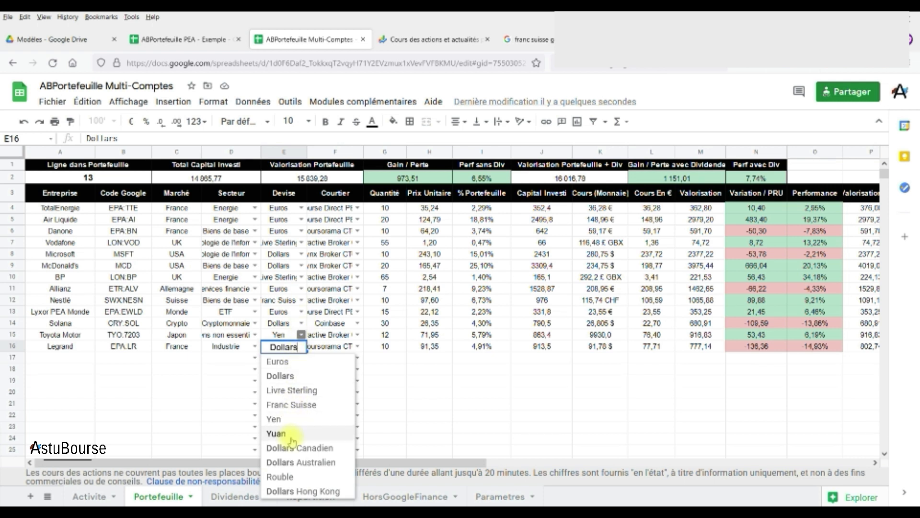
left_click(275, 422)
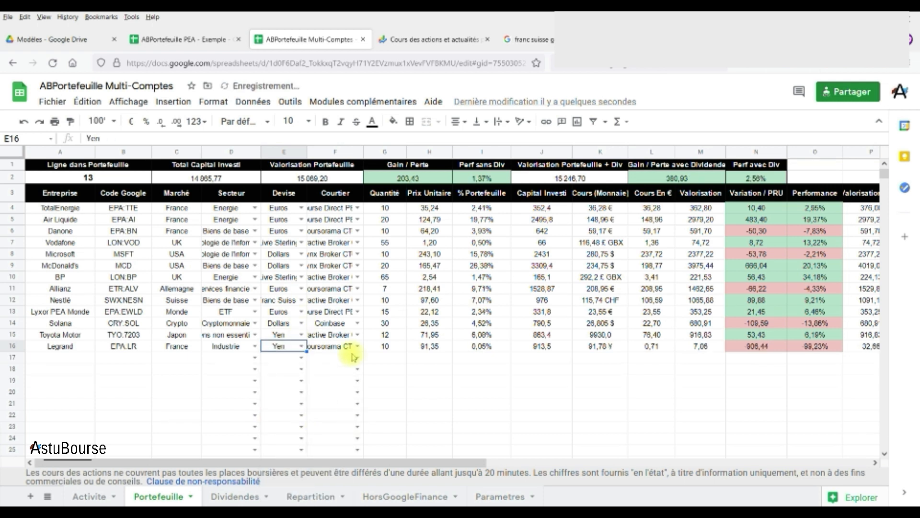
left_click(300, 346)
left_click(277, 359)
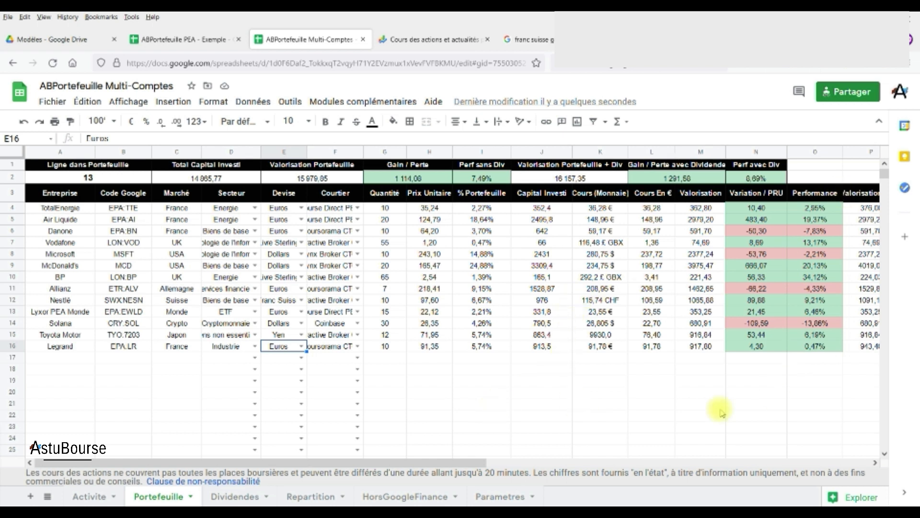
Examine the dividend columns and the row 2 summary formulas in Portefeuille, from the line count to the performance with dividends
left_click_drag(469, 464, 575, 464)
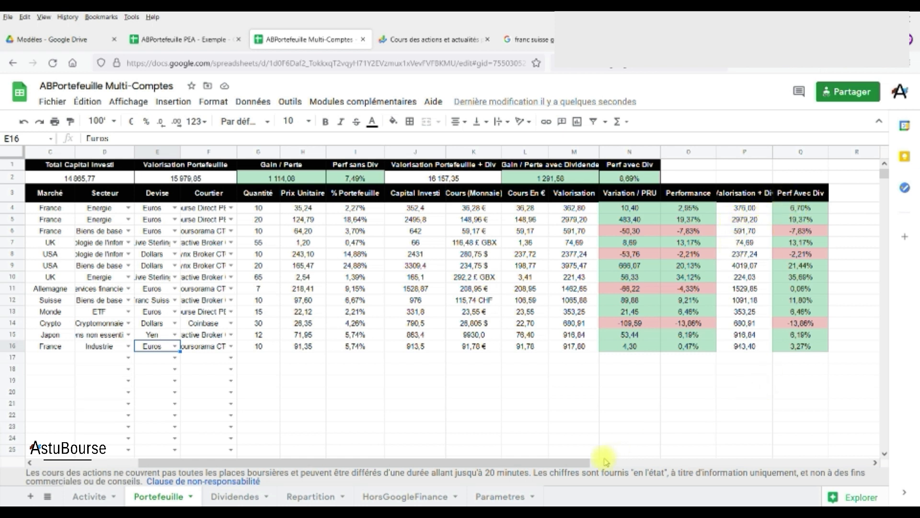
left_click_drag(556, 456, 438, 469)
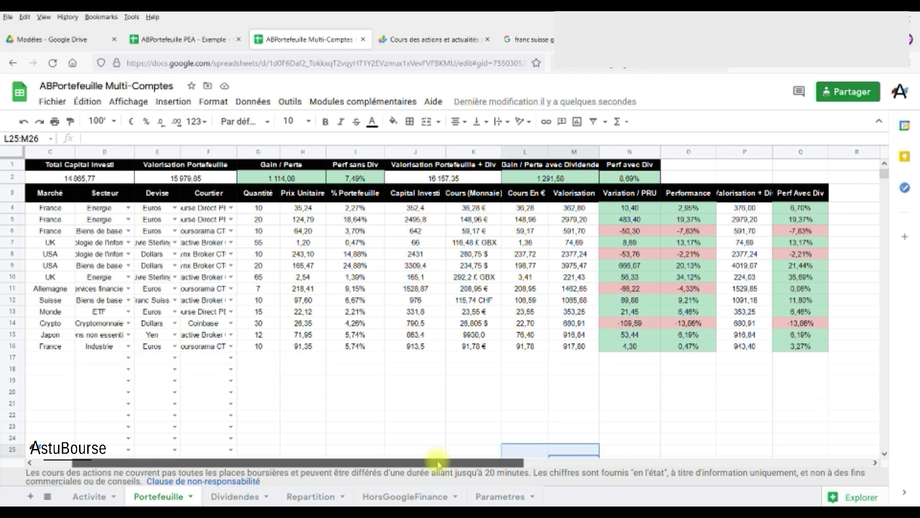
left_click(102, 181)
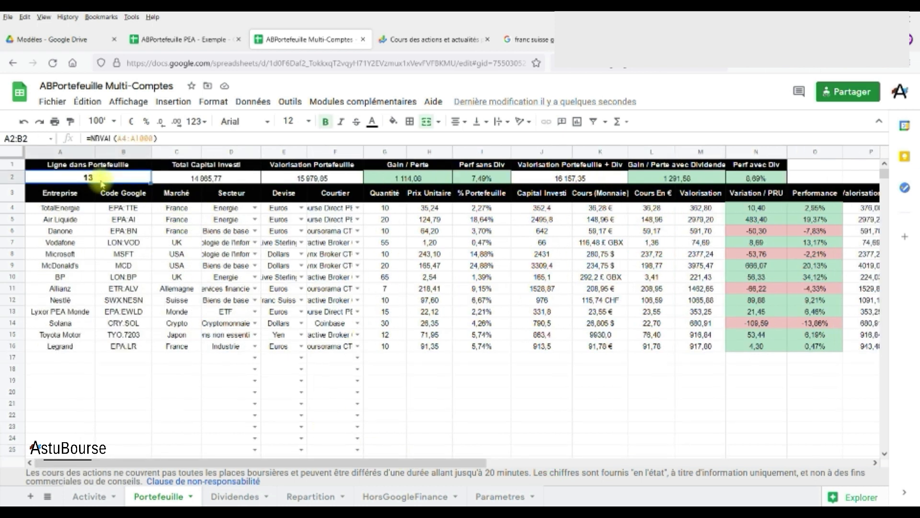
left_click(208, 179)
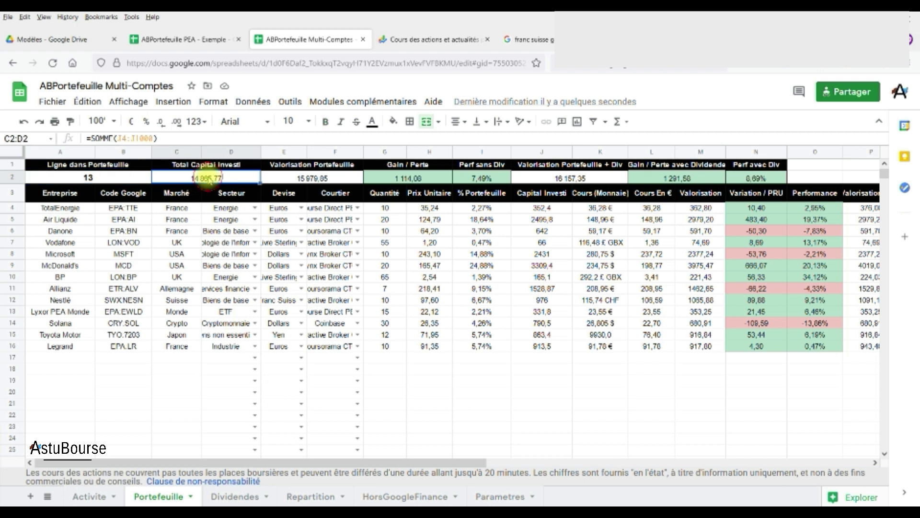
left_click(339, 178)
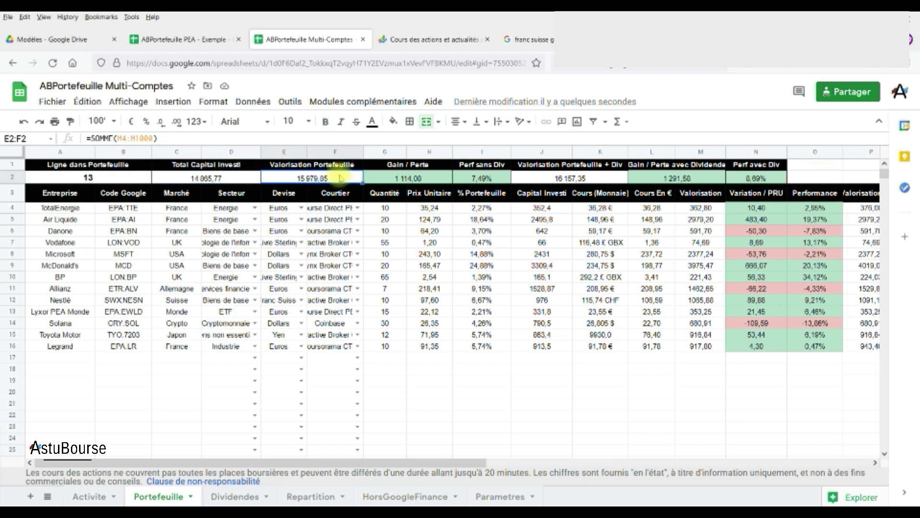
left_click(404, 179)
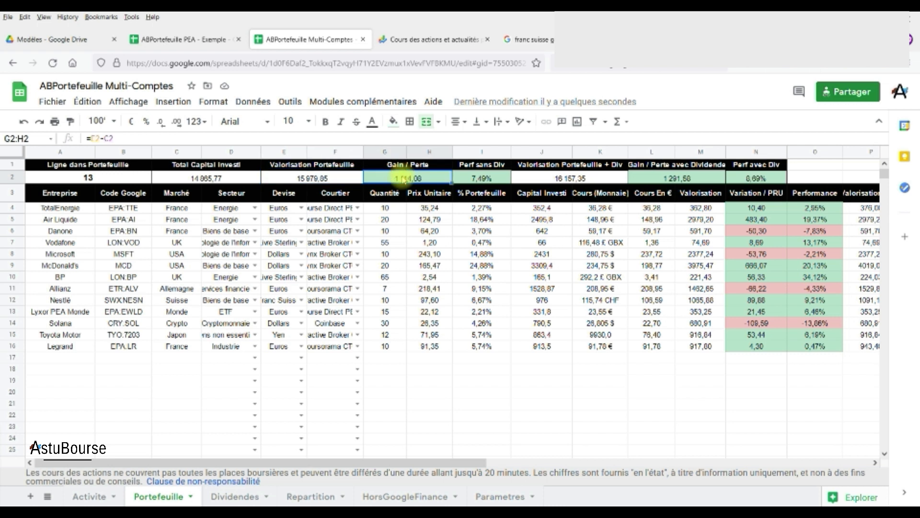
left_click(498, 181)
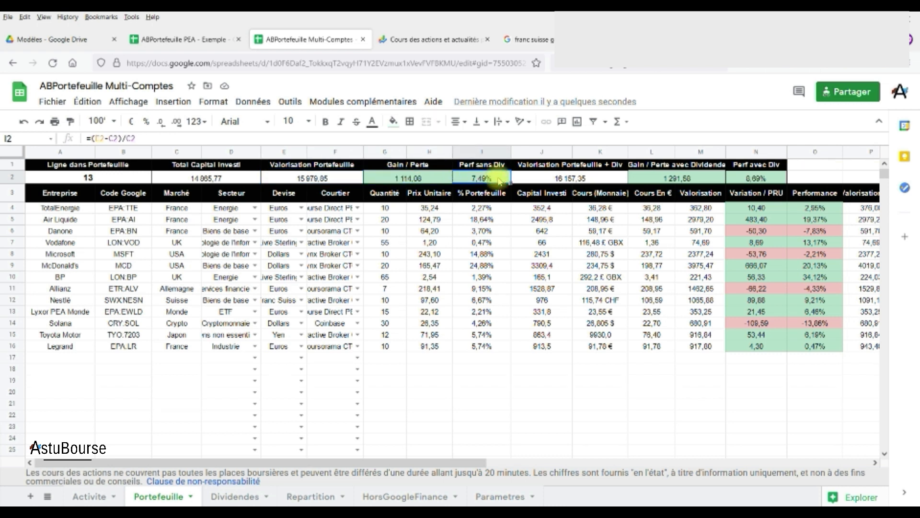
left_click(572, 182)
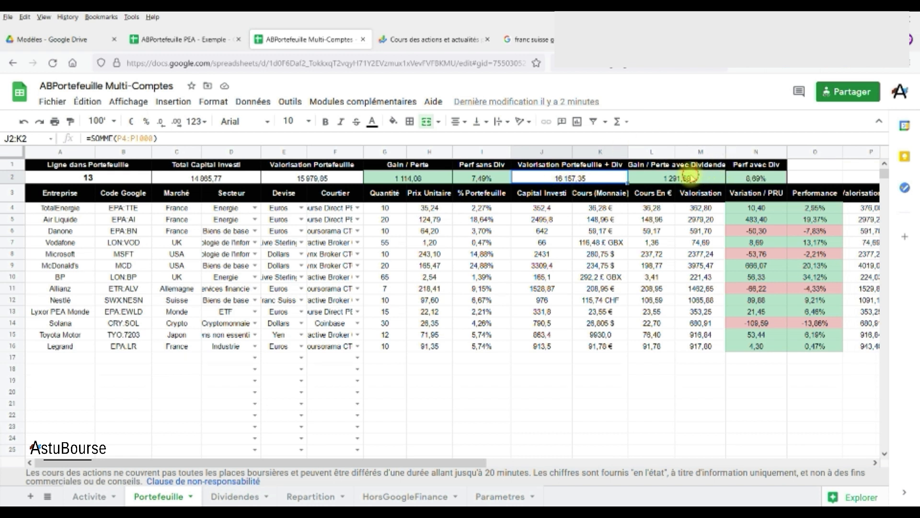
left_click(693, 177)
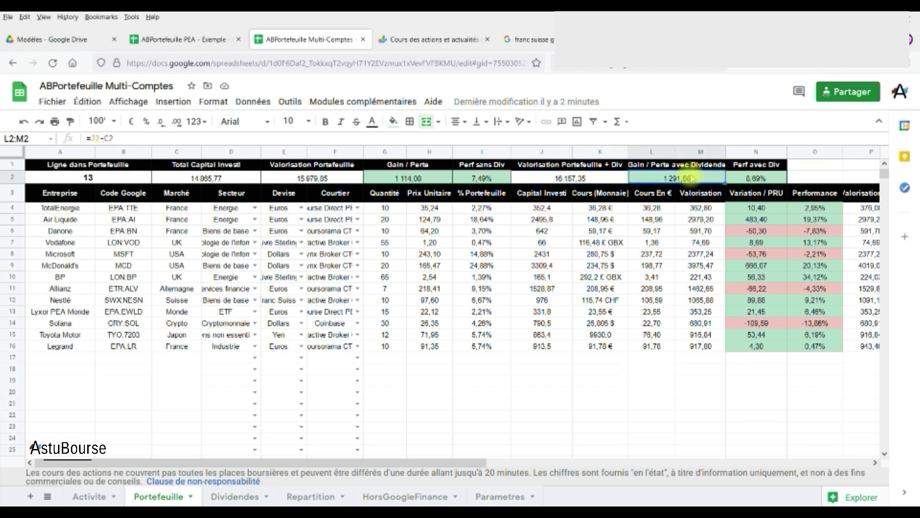
left_click(763, 178)
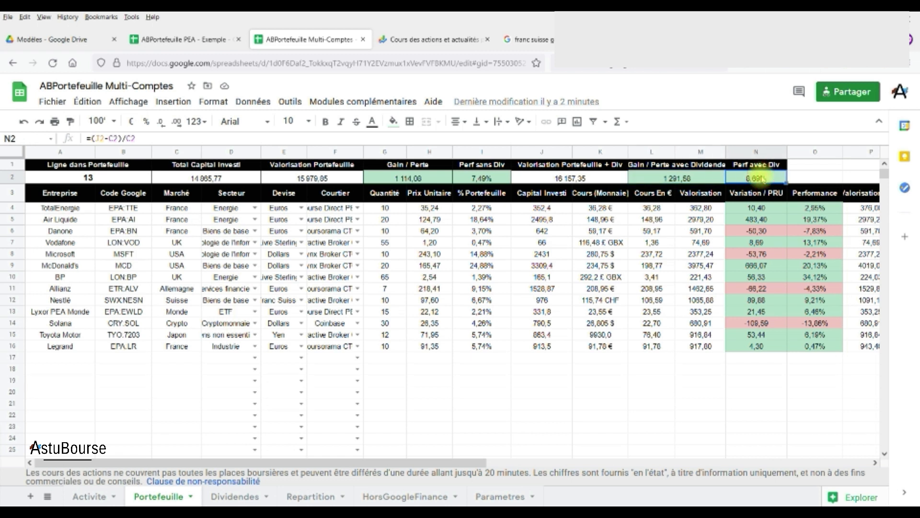
Review the monthly and per-company dividend tables and charts in Dividendes, their source transactions in Activite, and the company list formula in A18
left_click(238, 498)
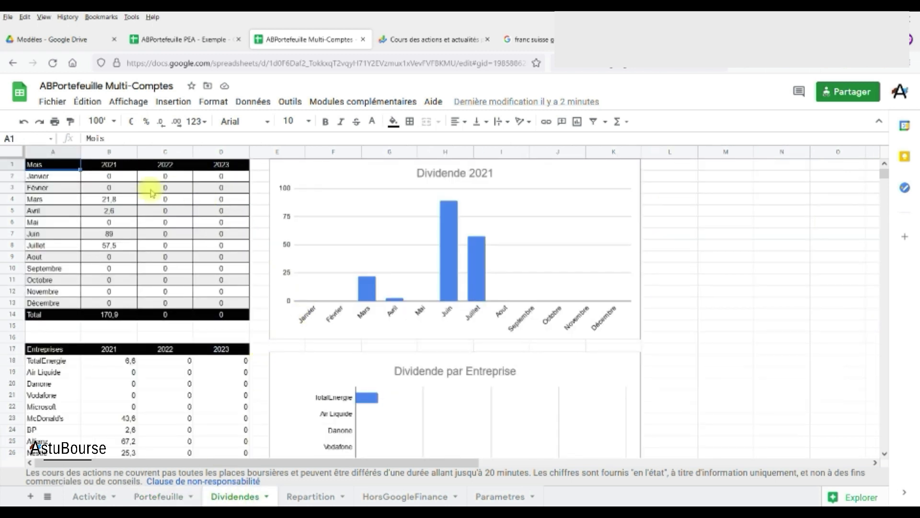
left_click(90, 498)
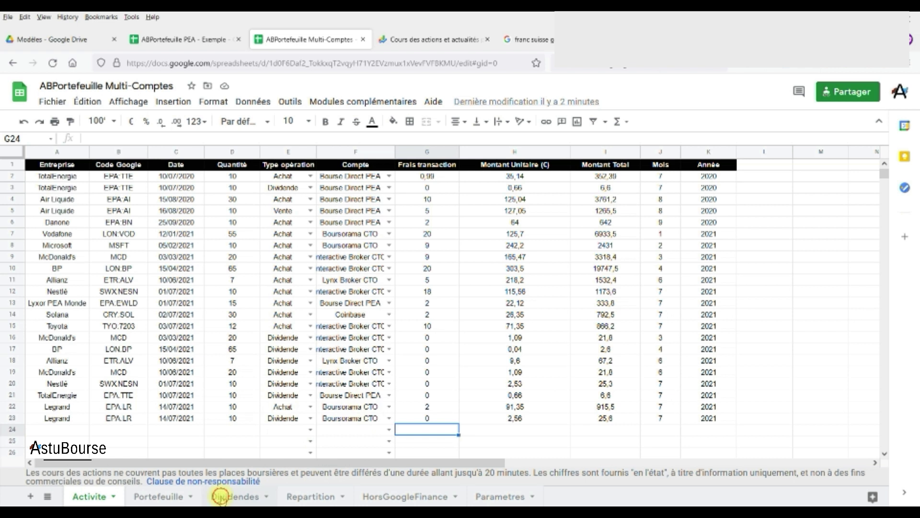
left_click(220, 497)
left_click(327, 171)
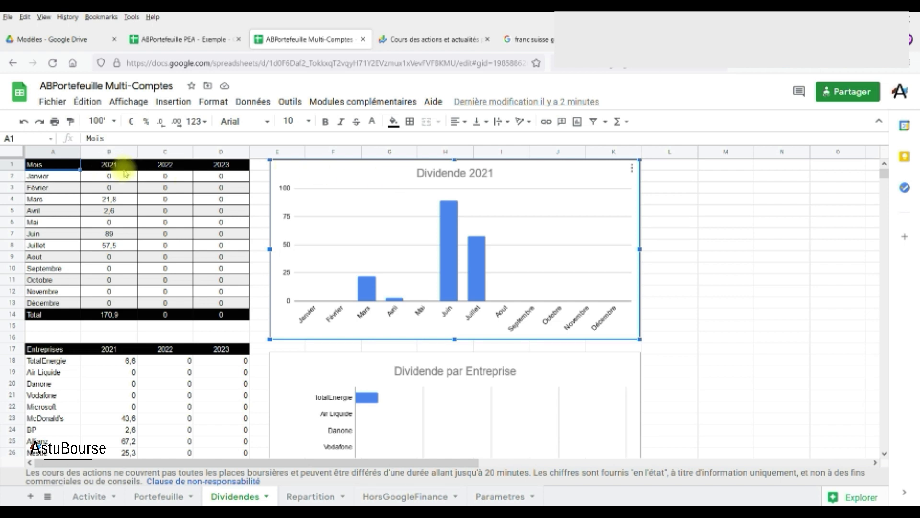
scroll(133, 236, "down", 3)
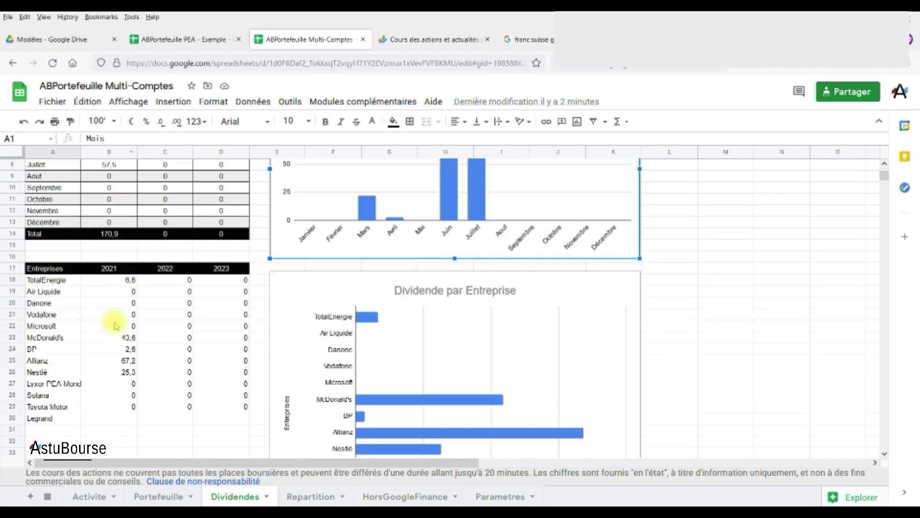
scroll(415, 357, "down", 5)
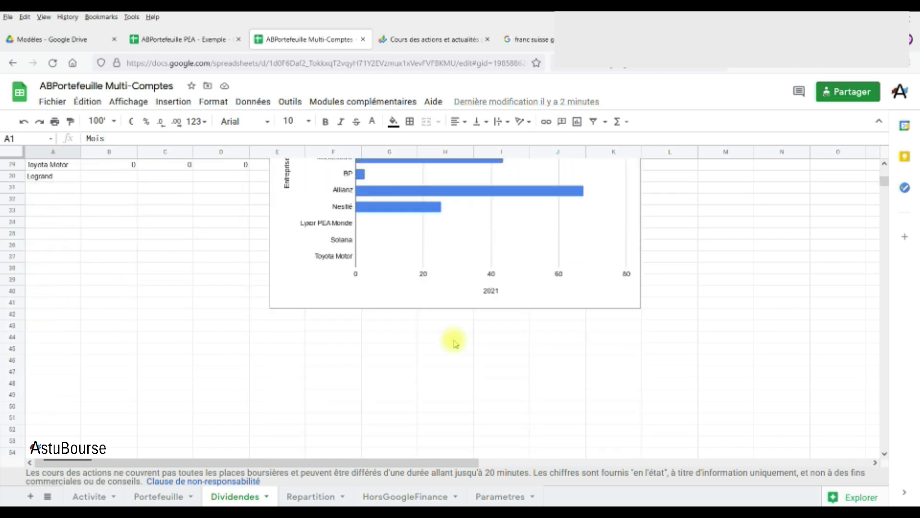
scroll(451, 338, "up", 7)
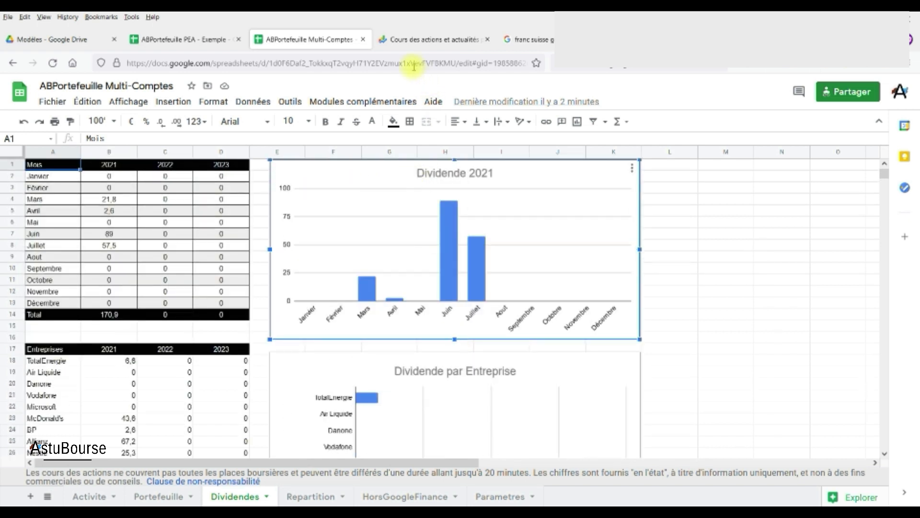
left_click(57, 360)
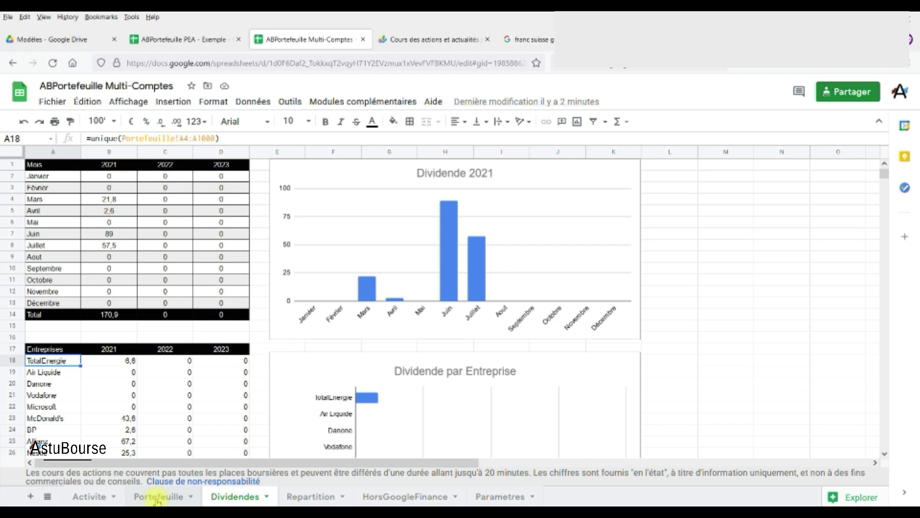
Extend Toyota Motor's dividend formulas in B29:D29 down to Legrand's row 30, and check them against the transactions in Activite
scroll(55, 357, "down", 2)
left_click_drag(122, 410, 248, 420)
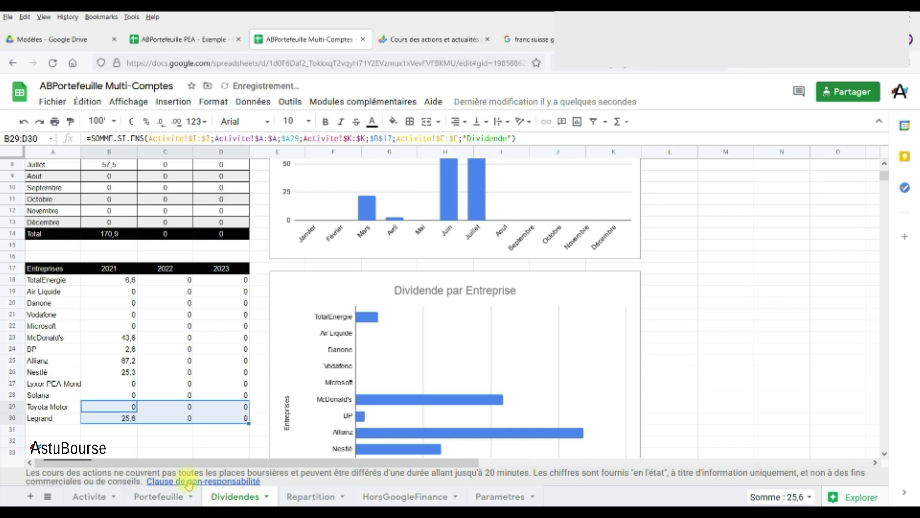
left_click(159, 450)
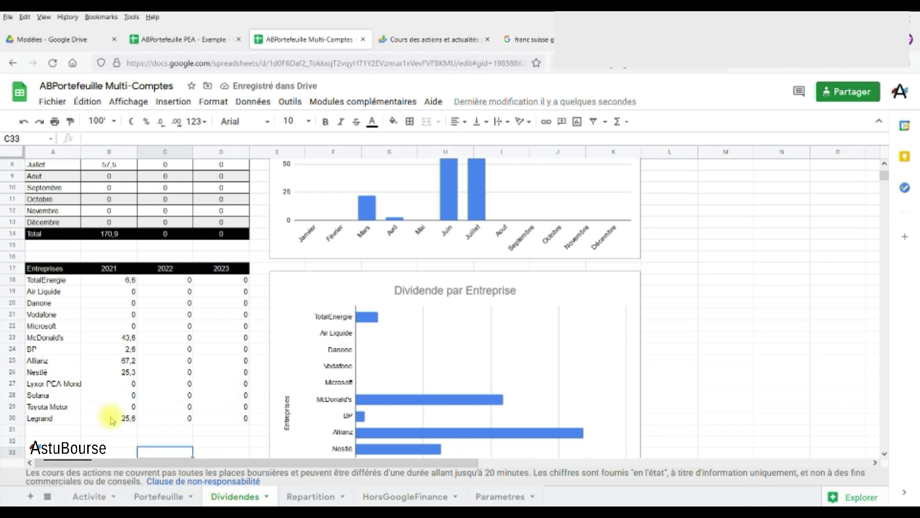
left_click(96, 497)
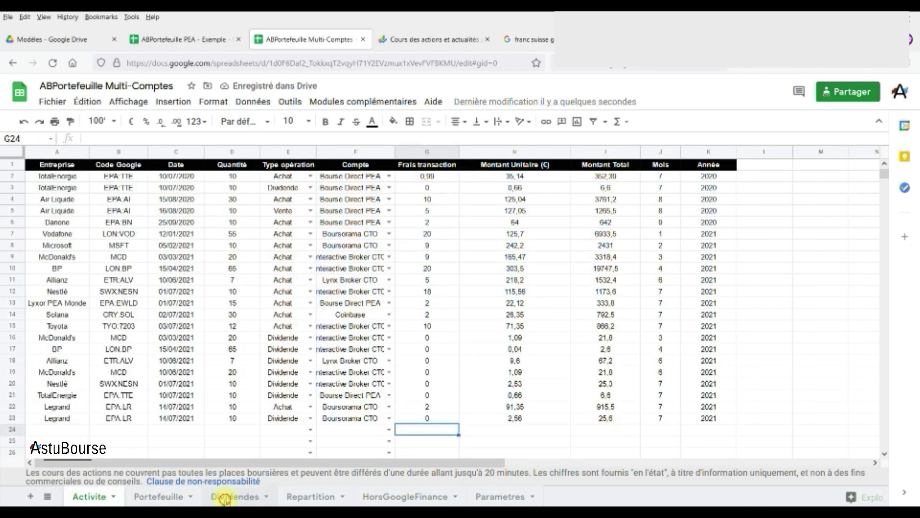
left_click(223, 497)
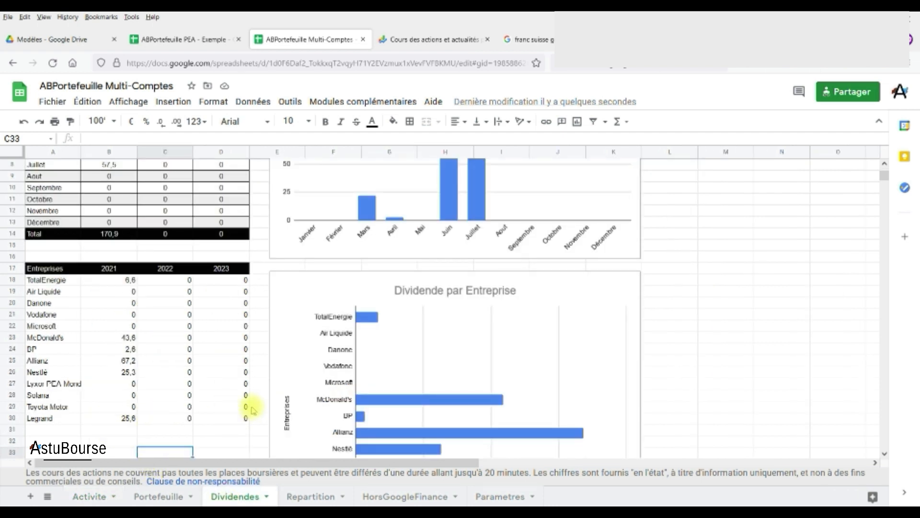
Extend the data range of the Dividende par Entreprise chart to A17:B30 to include Legrand
scroll(391, 370, "down", 4)
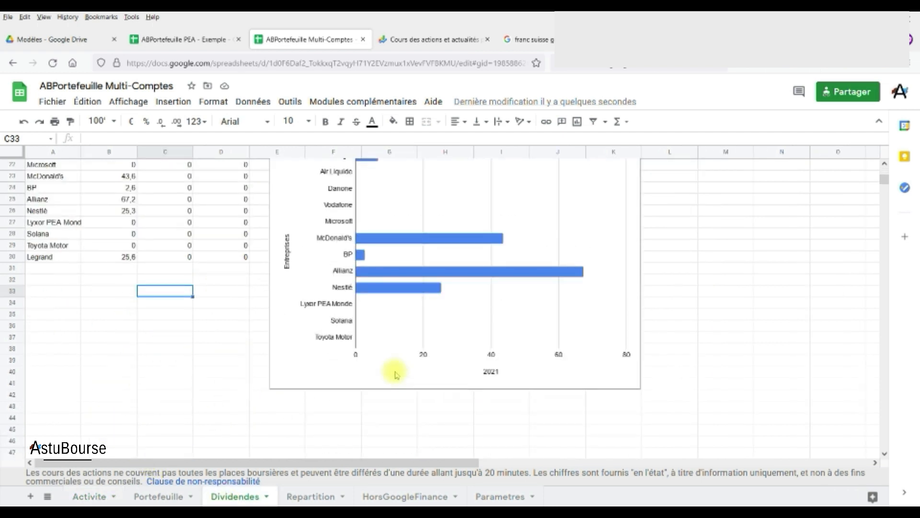
scroll(339, 215, "up", 2)
left_click(315, 204)
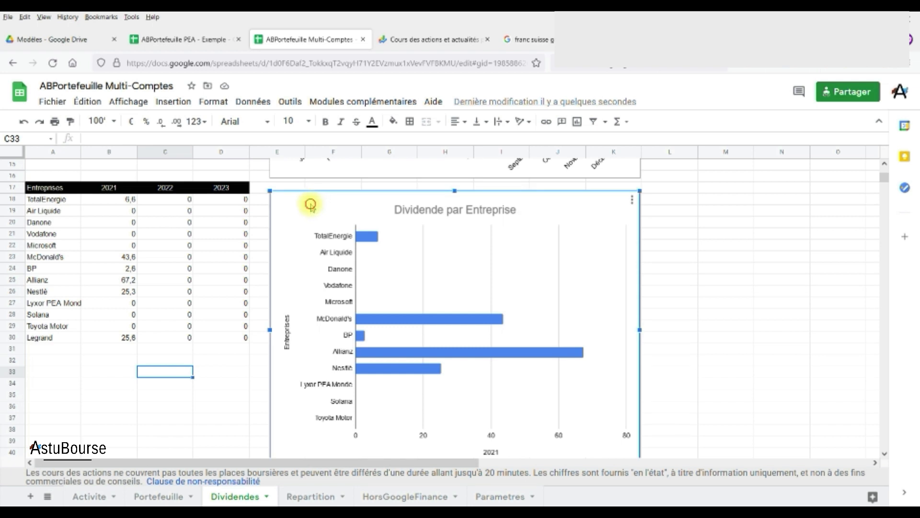
double_click(311, 205)
scroll(782, 215, "down", 2)
left_click(781, 216)
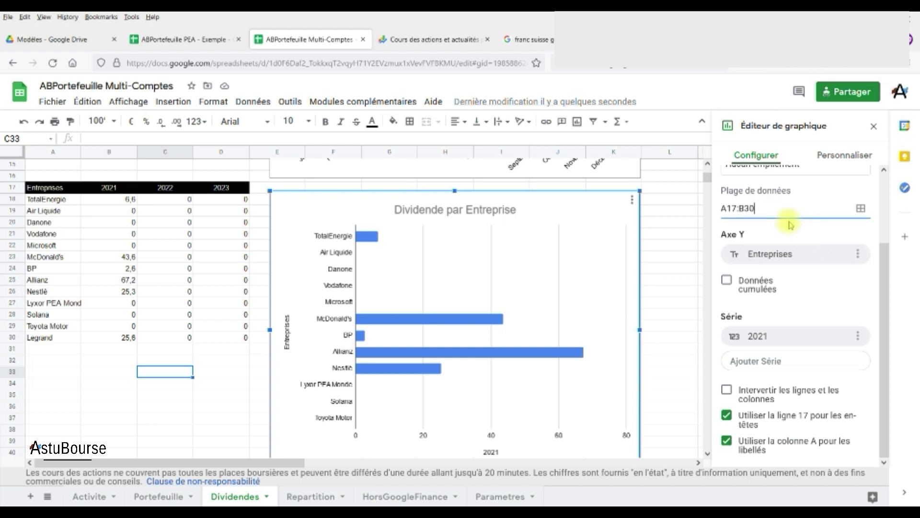
left_click(686, 261)
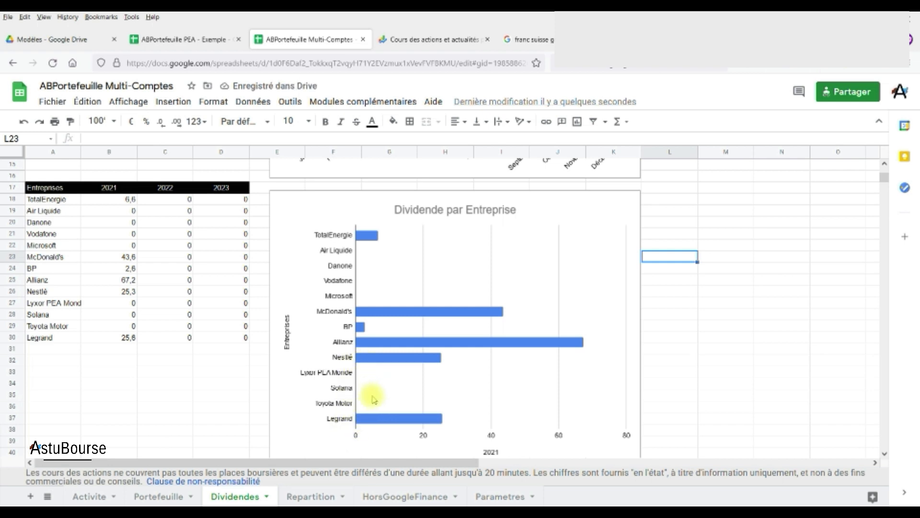
Examine the sector, market, currency and broker breakdowns in Repartition, including the market list formula in A20, its Portefeuille source and Japon's row 27
left_click(318, 496)
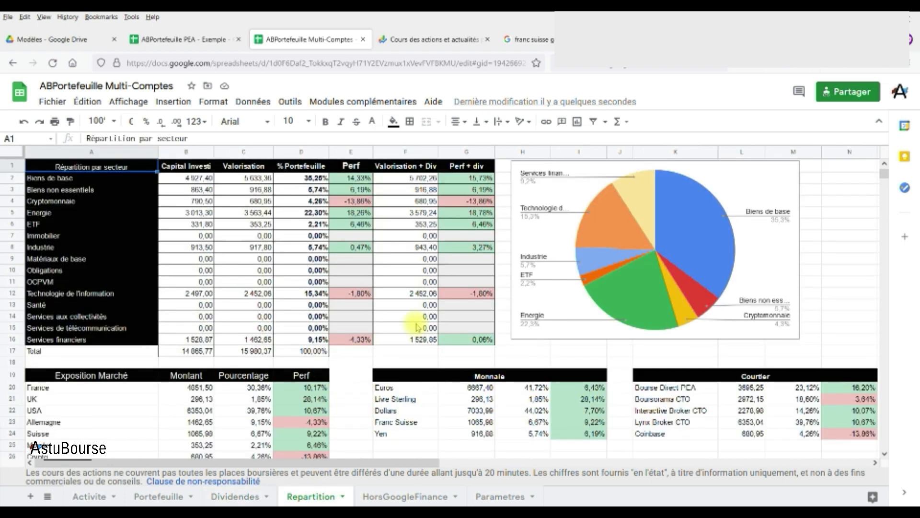
left_click(48, 391)
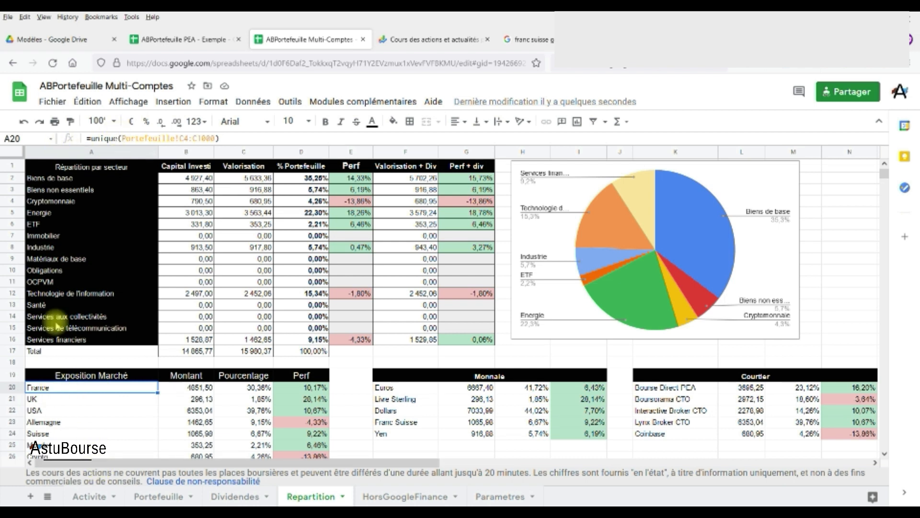
left_click(157, 497)
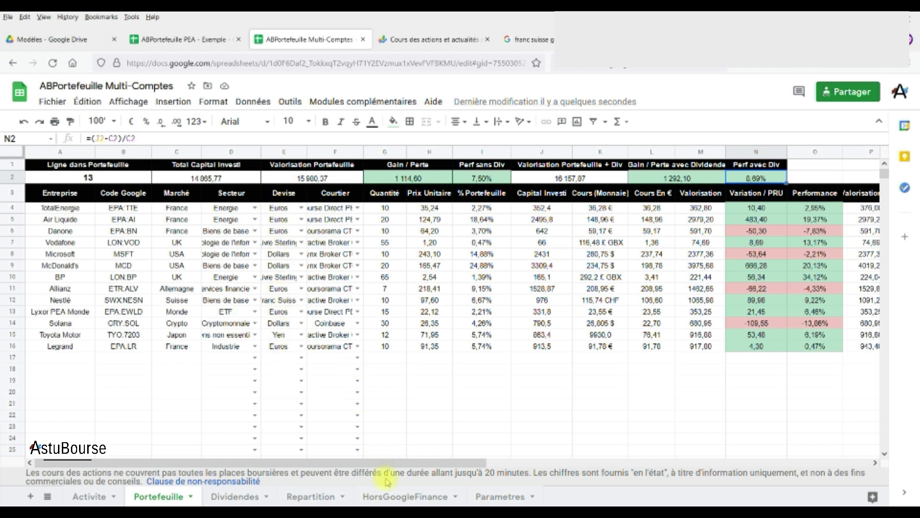
left_click(310, 496)
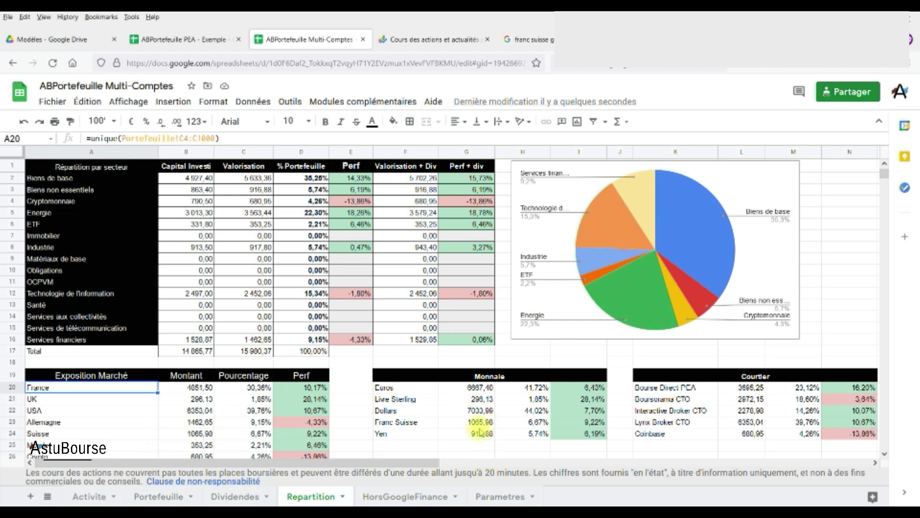
scroll(475, 422, "down", 4)
left_click_drag(209, 318, 329, 314)
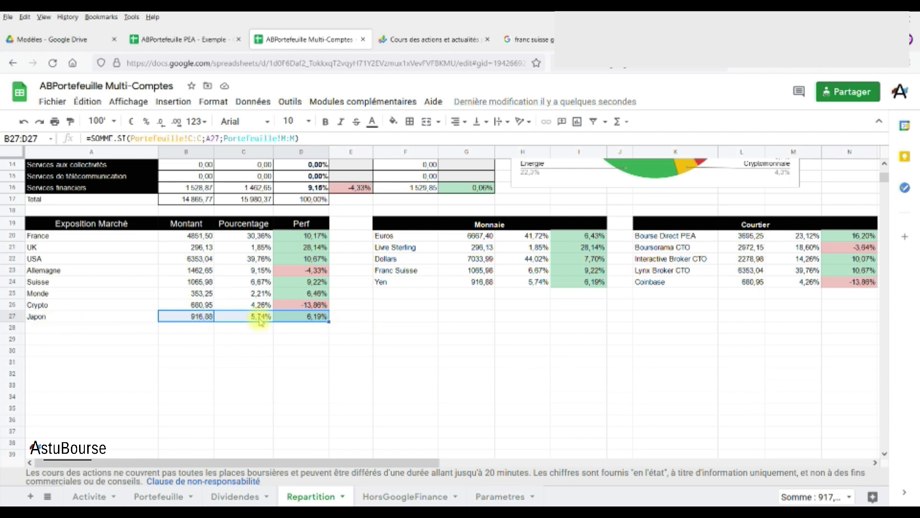
scroll(396, 335, "up", 4)
scroll(591, 357, "down", 2)
scroll(591, 357, "up", 2)
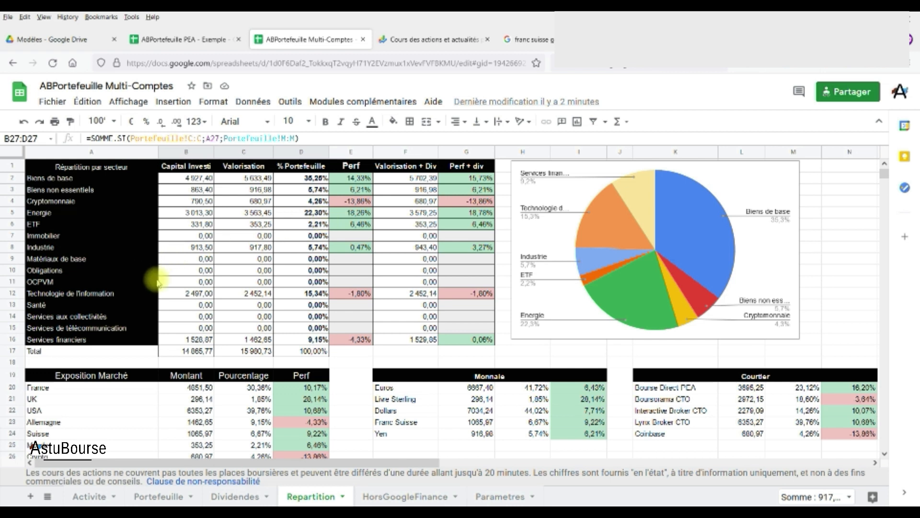
Switch to the Modèles folder in Google Drive and upload ABPortefeuille Multi-Comptes.xlsx from the local Téléchargements > Dossier folder
left_click(464, 339)
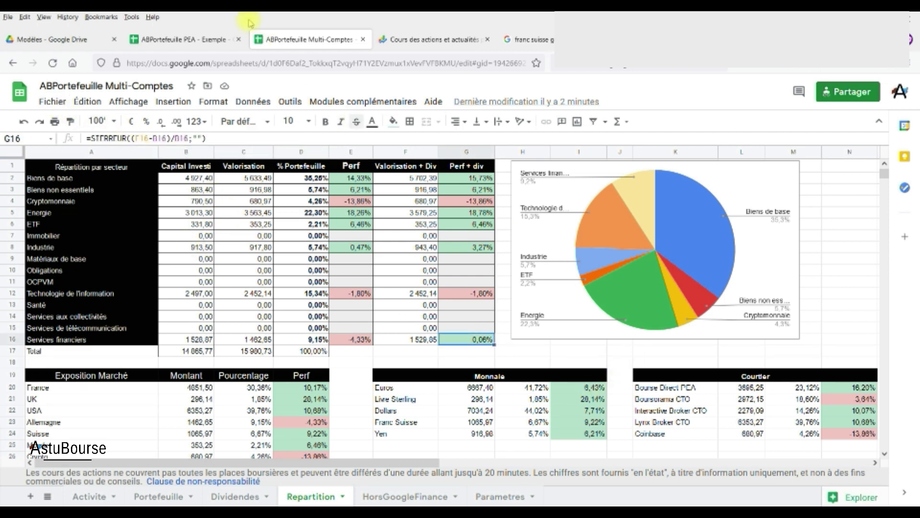
left_click(179, 34)
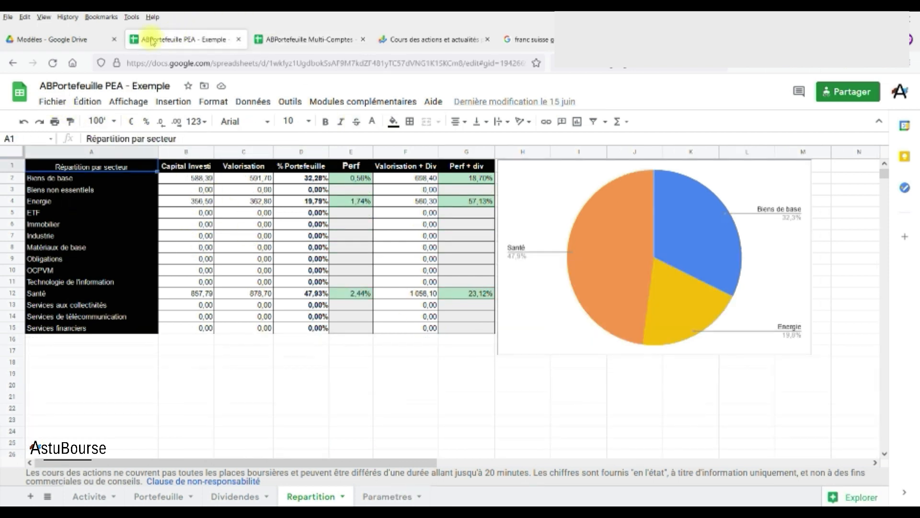
left_click(99, 40)
left_click(234, 341)
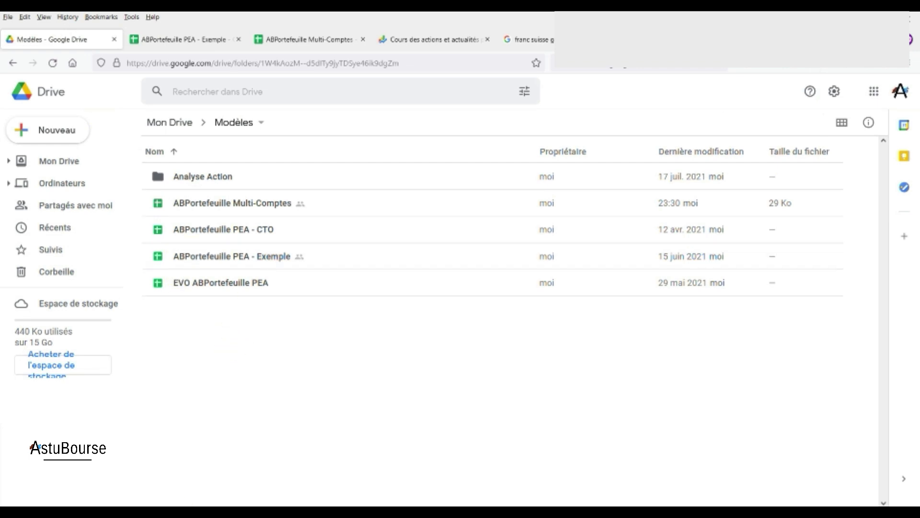
left_click_drag(1, 182, 798, 102)
left_click_drag(409, 221, 225, 374)
right_click(390, 223)
left_click(368, 222)
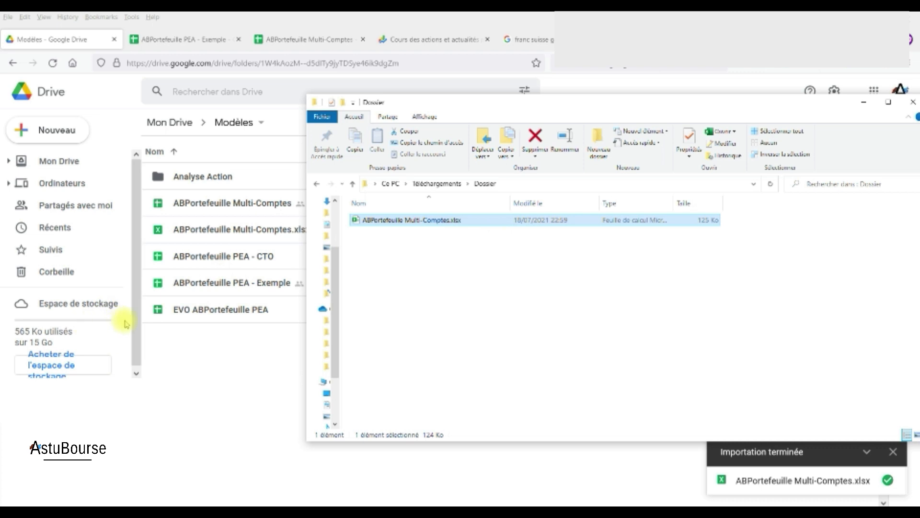
left_click(210, 396)
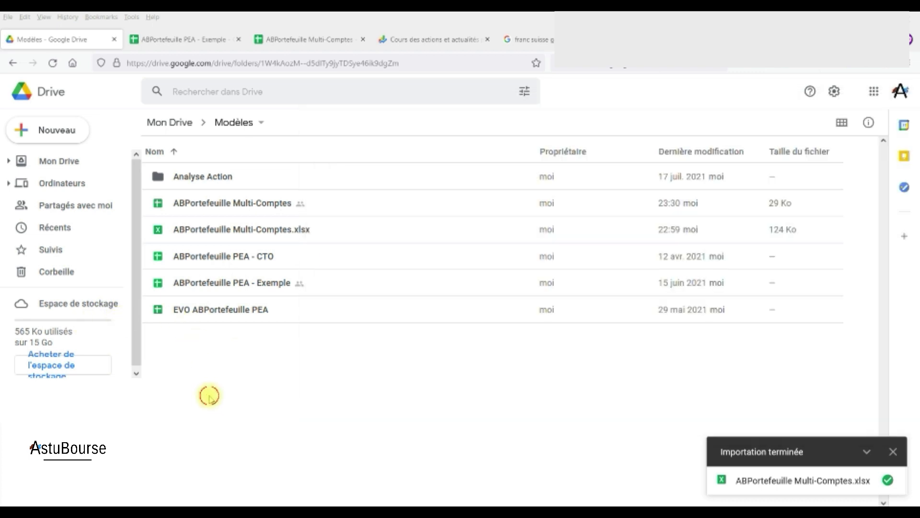
Open the uploaded ABPortefeuille Multi-Comptes.xlsx in Google Sheets and inspect the TotalEnergie dividend entry in row 21 of Activite
double_click(207, 230)
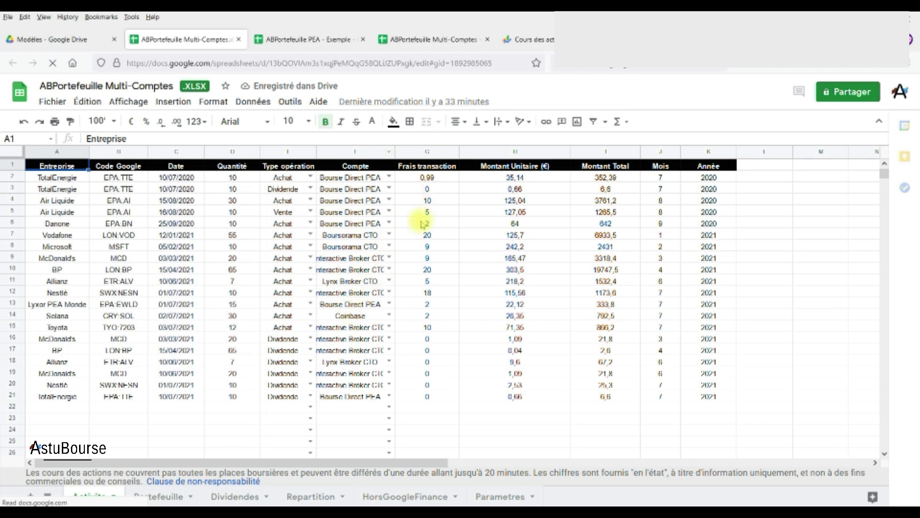
left_click(58, 396)
left_click(546, 397)
left_click(596, 397)
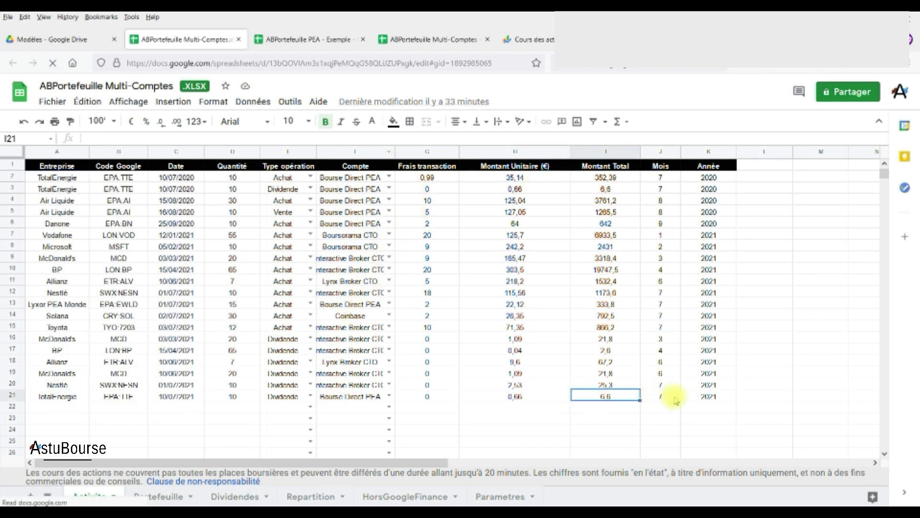
left_click(672, 398)
Look through the Portefeuille, HorsGoogleFinance and Dividendes sheets of the uploaded workbook, finishing on Activite
left_click(171, 496)
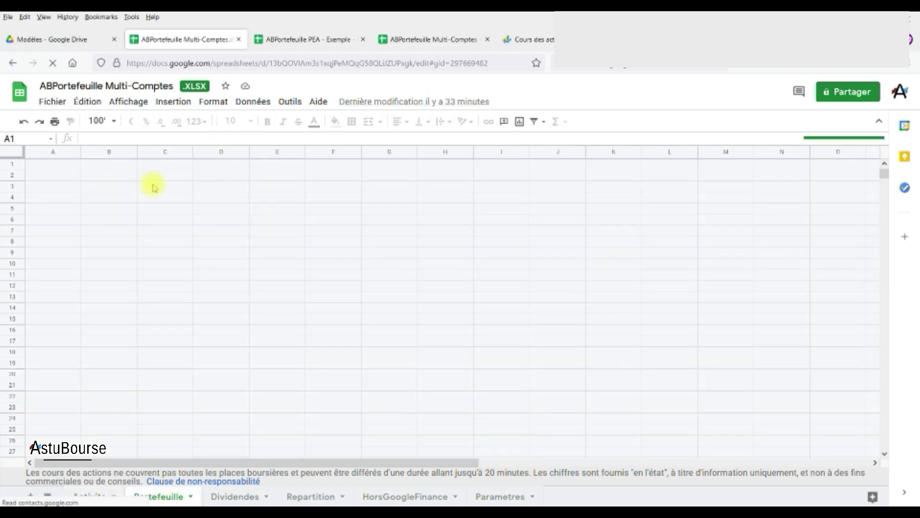
left_click(405, 496)
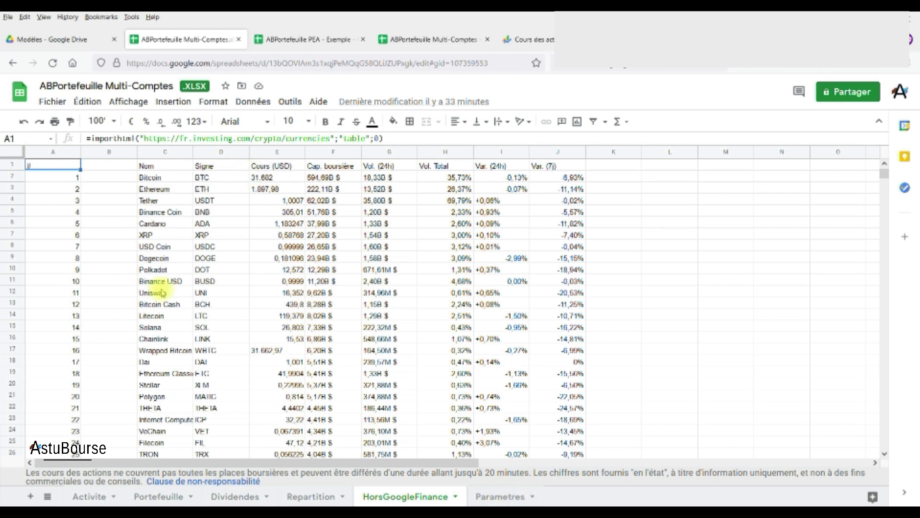
left_click(231, 494)
left_click(170, 498)
left_click(90, 497)
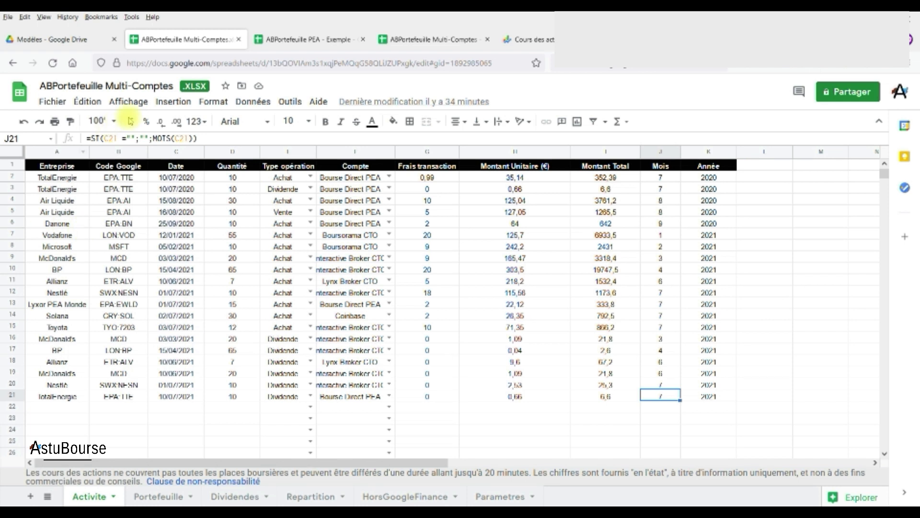
View the ABPortefeuille PEA - Exemple spreadsheet and return to the Repartition sheet of the original ABPortefeuille Multi-Comptes
left_click(266, 40)
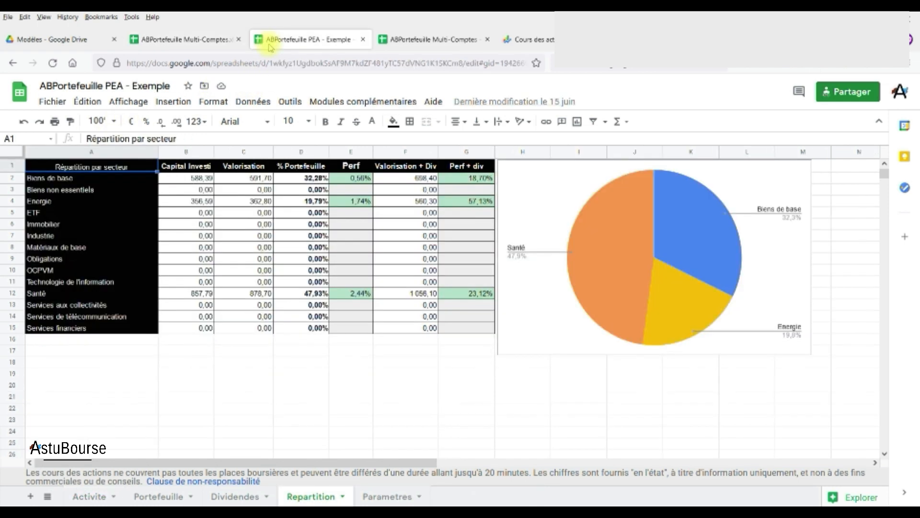
left_click(417, 61)
left_click(425, 40)
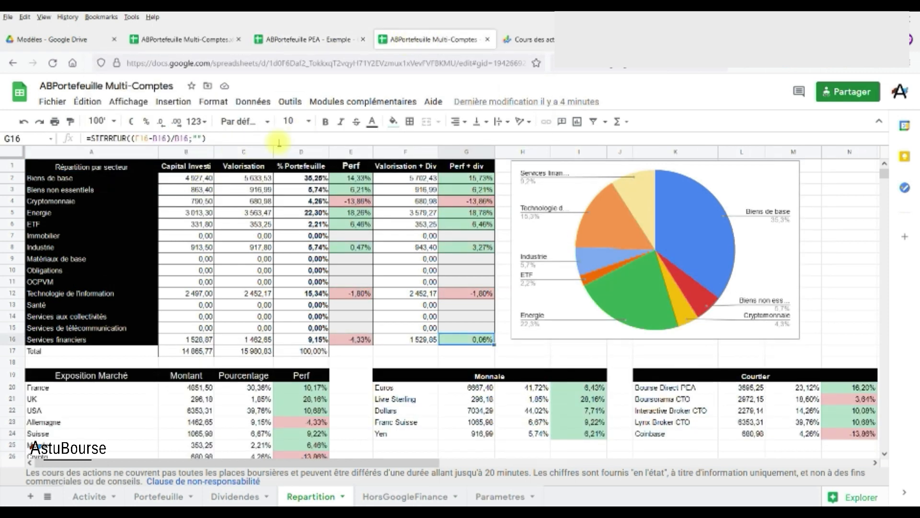